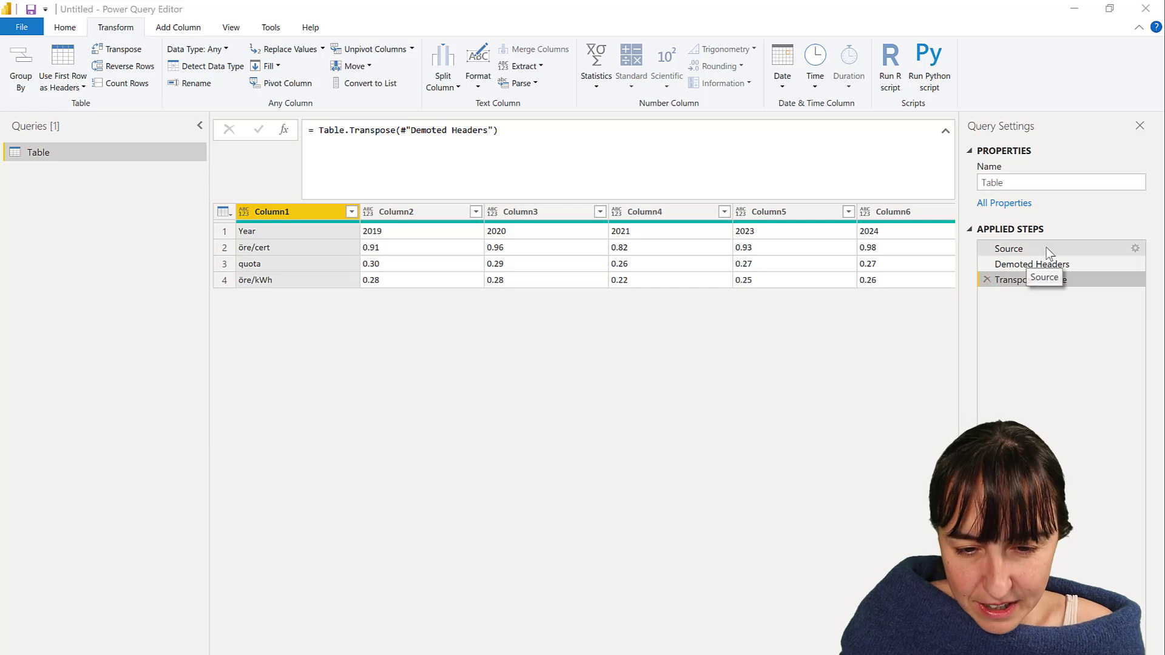
# Review the source, demoted-headers and transposed results in Applied Steps
pyautogui.click(1009, 250)
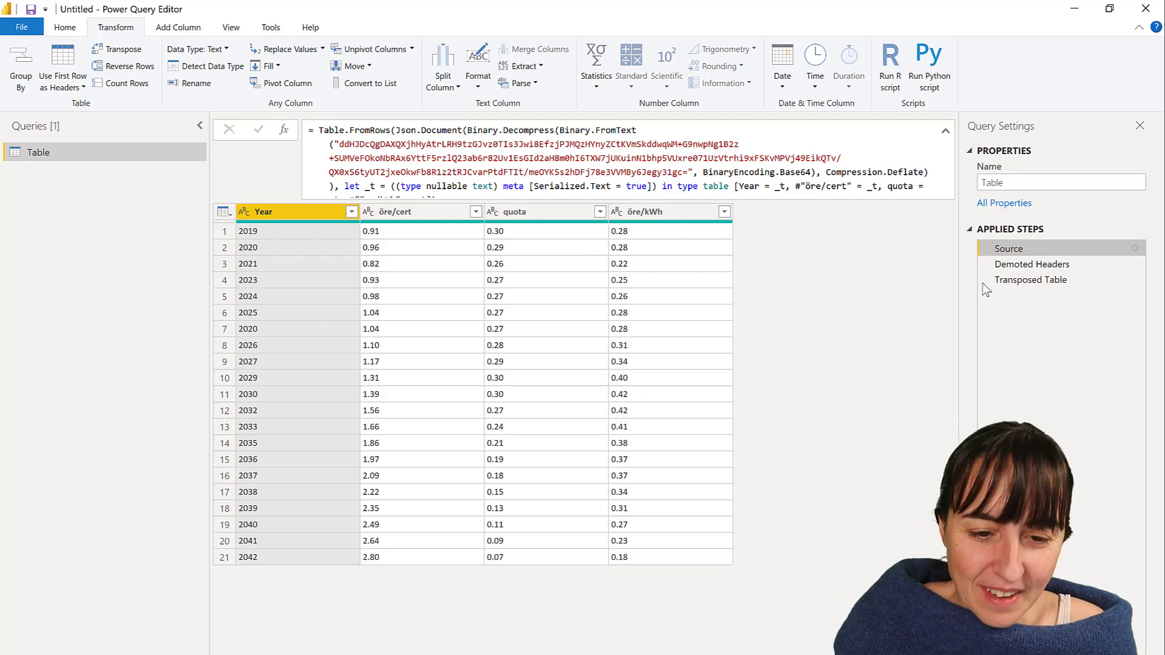
pyautogui.click(1063, 266)
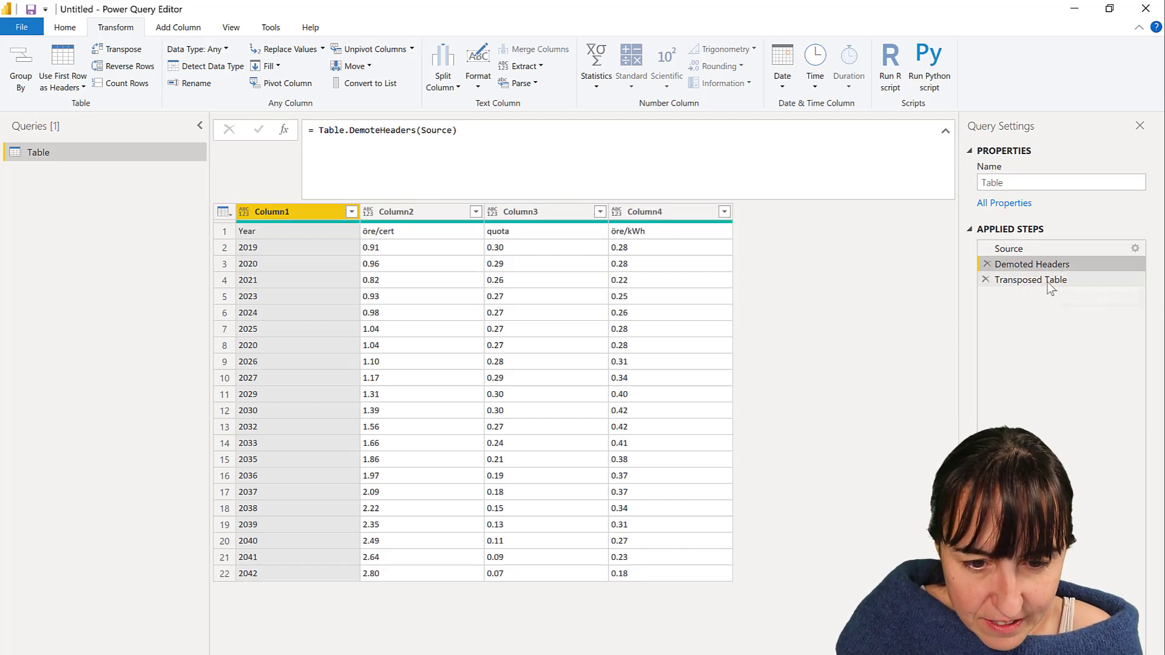
pyautogui.click(1048, 282)
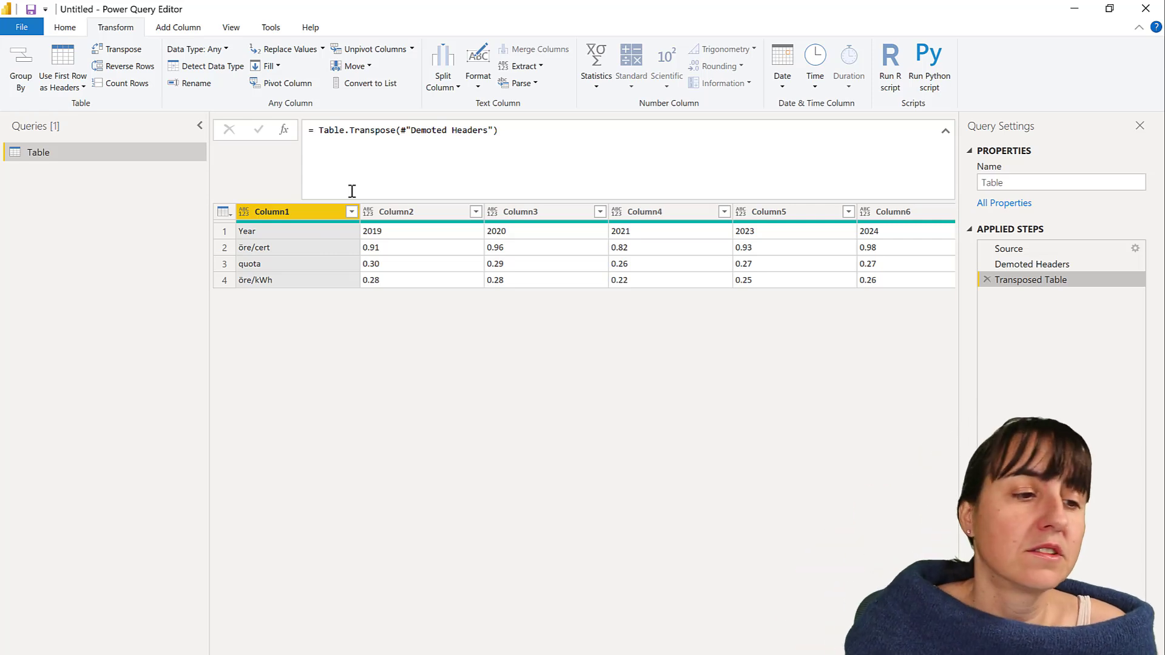
# Add conditional column Custom: if Column1 equals Year output Years, else use Column1
pyautogui.click(175, 28)
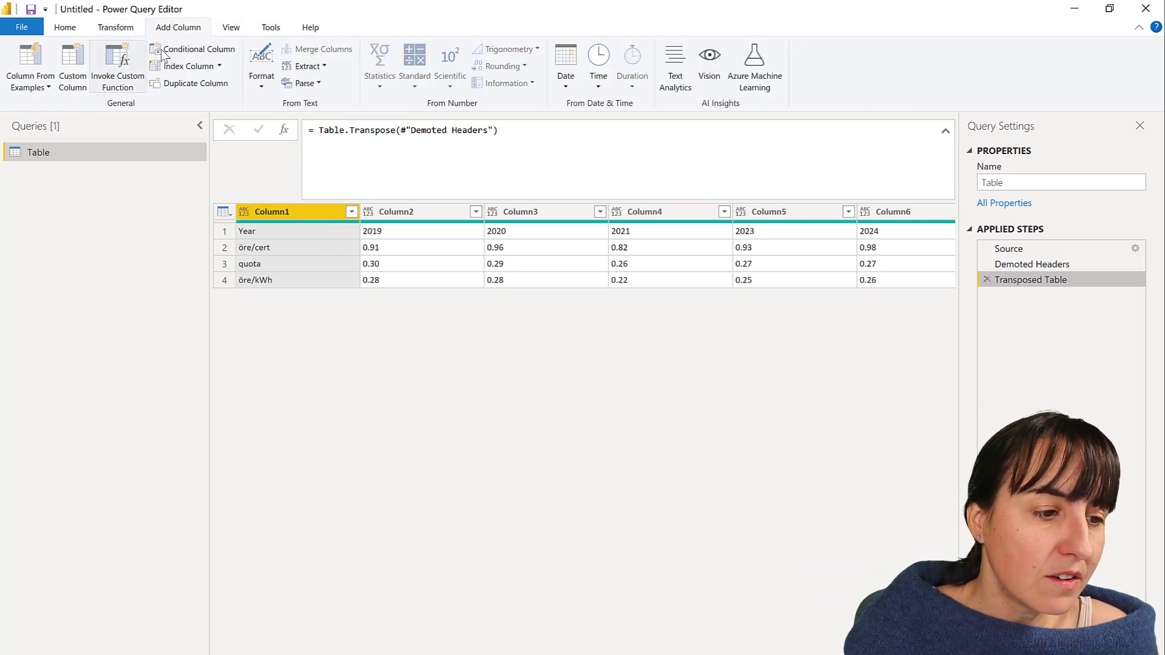
pyautogui.click(182, 49)
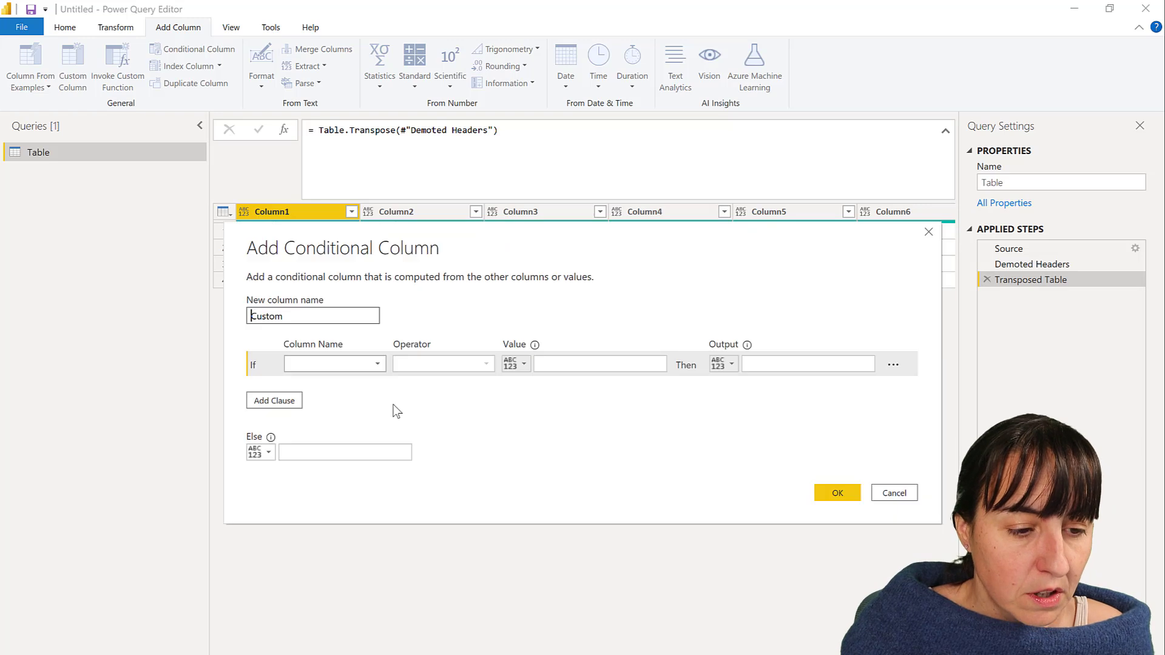
pyautogui.click(333, 369)
pyautogui.click(322, 380)
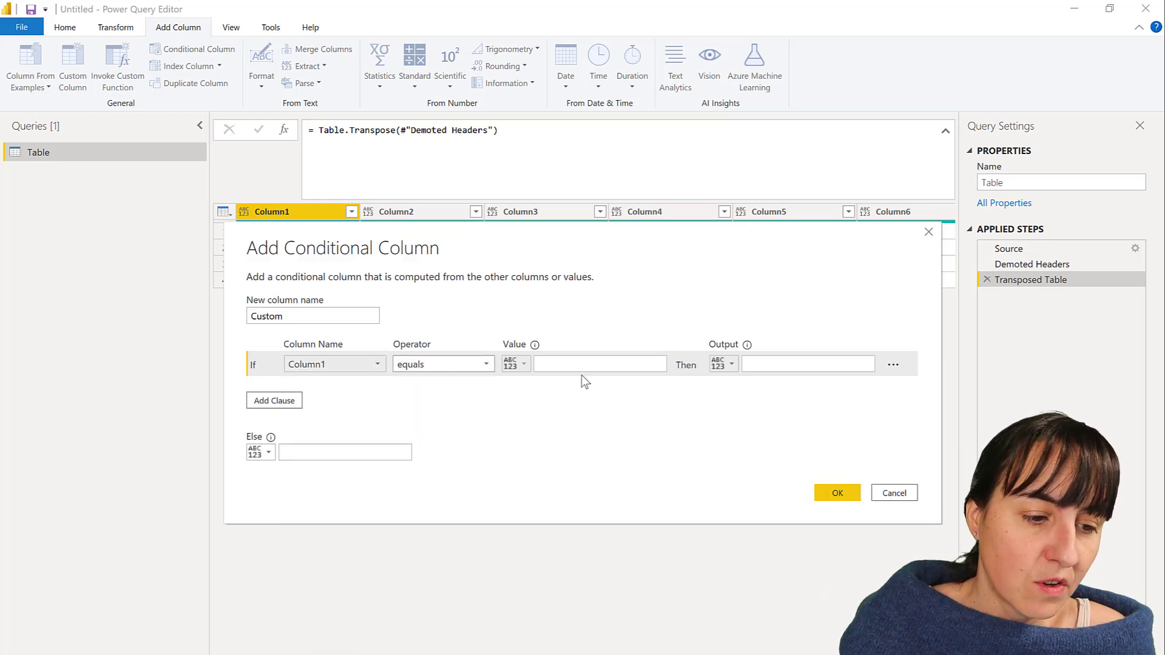
pyautogui.click(592, 370)
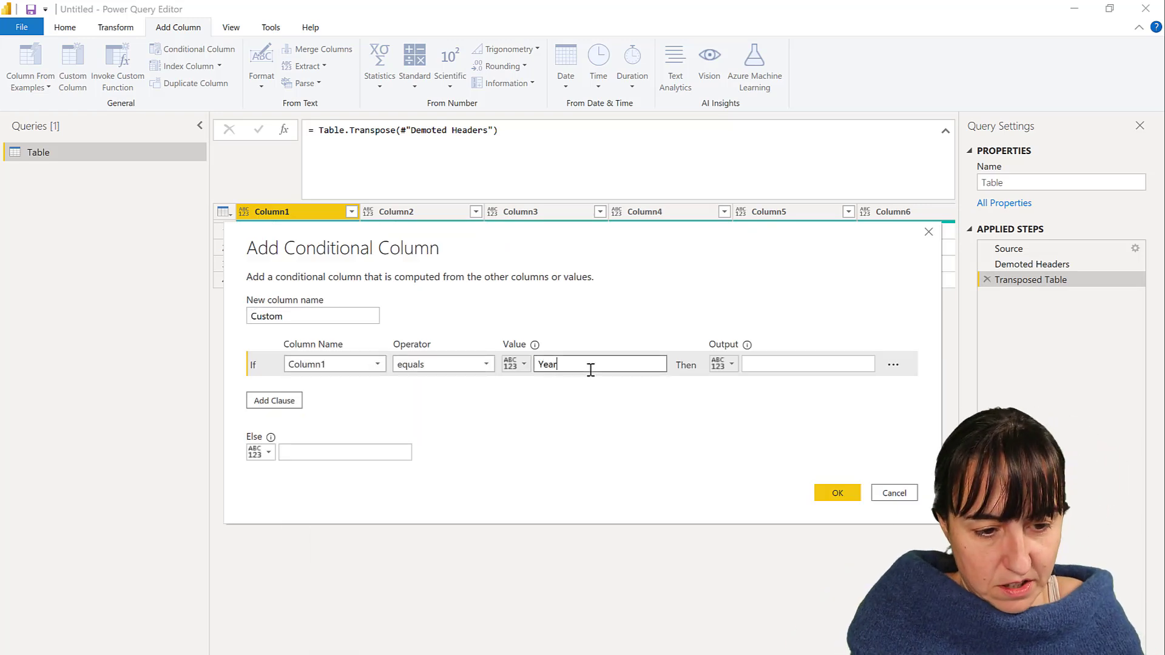
pyautogui.press('Tab')
pyautogui.press('Tab')
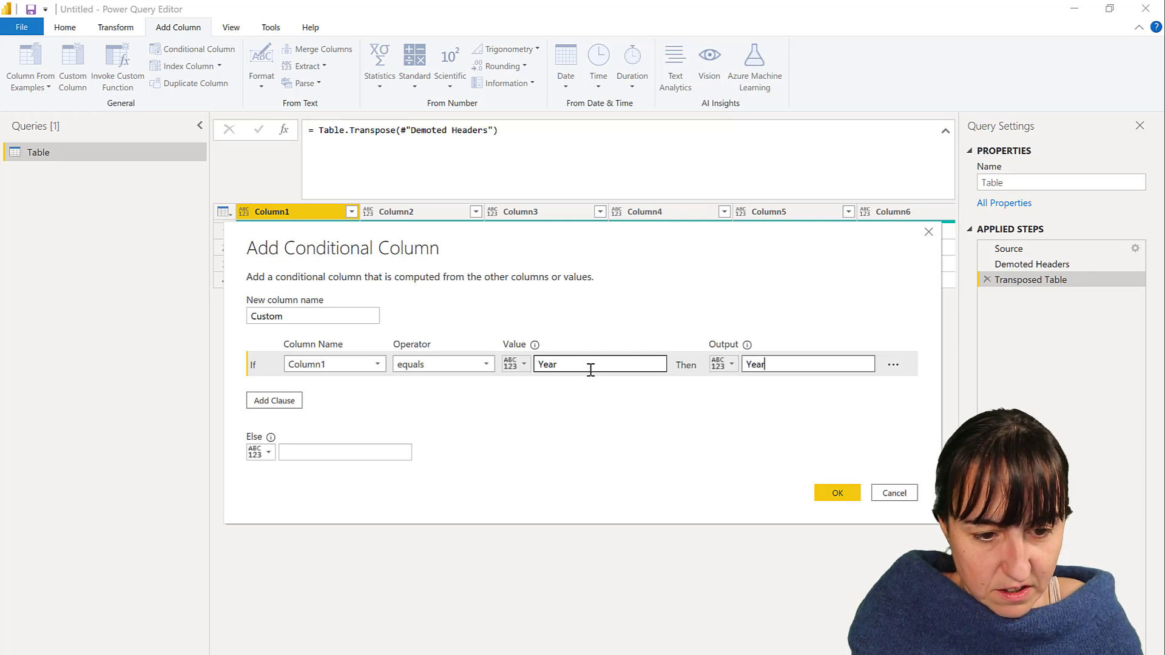
pyautogui.click(260, 453)
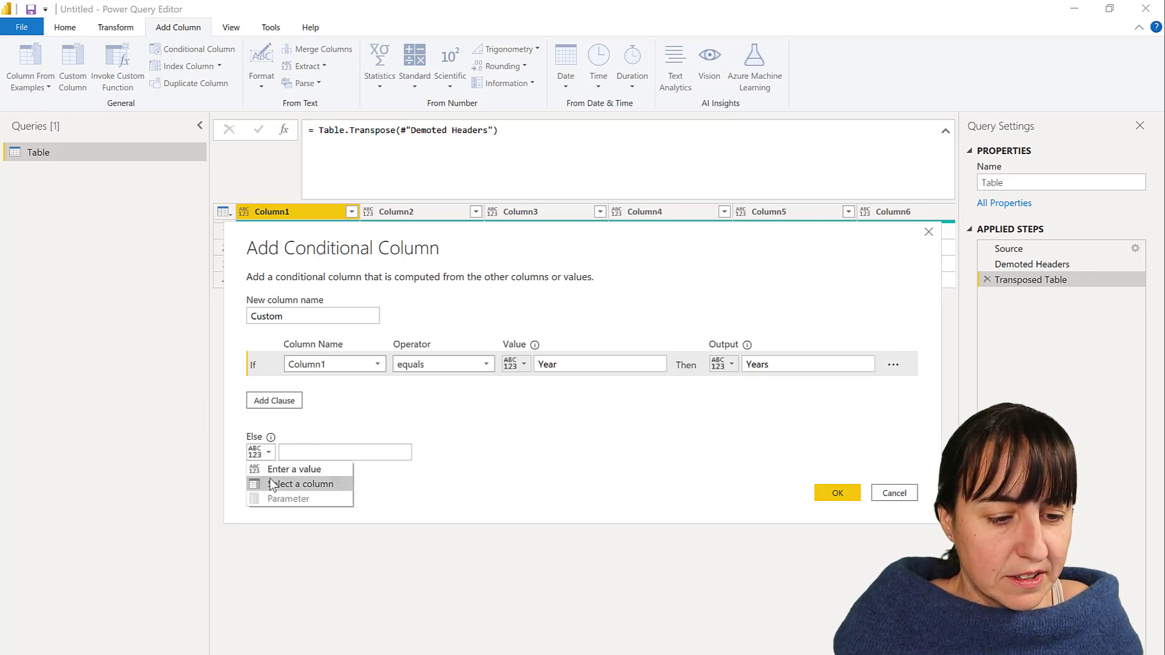
pyautogui.click(288, 484)
pyautogui.click(355, 460)
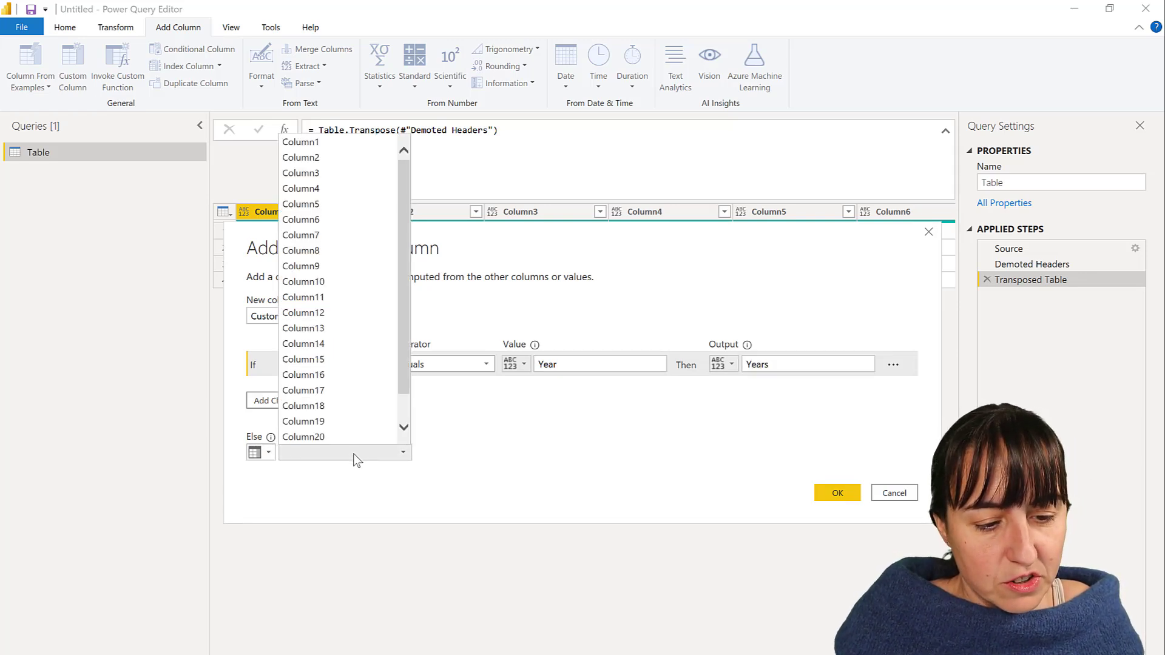
pyautogui.click(371, 142)
pyautogui.click(828, 491)
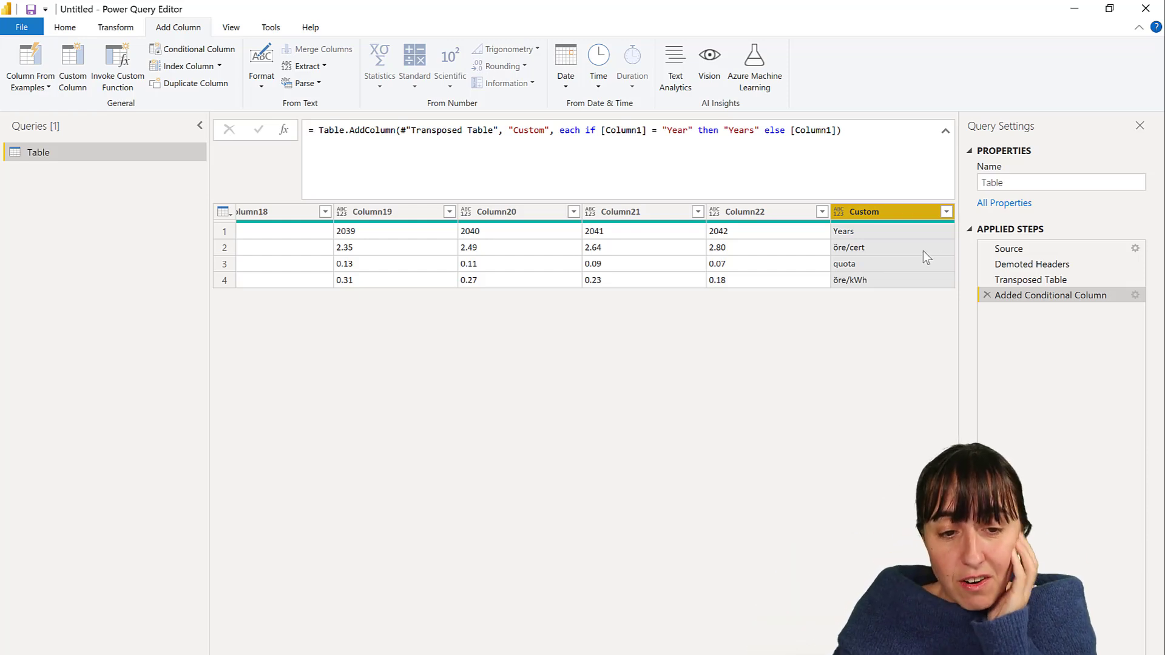
pyautogui.moveTo(893, 223)
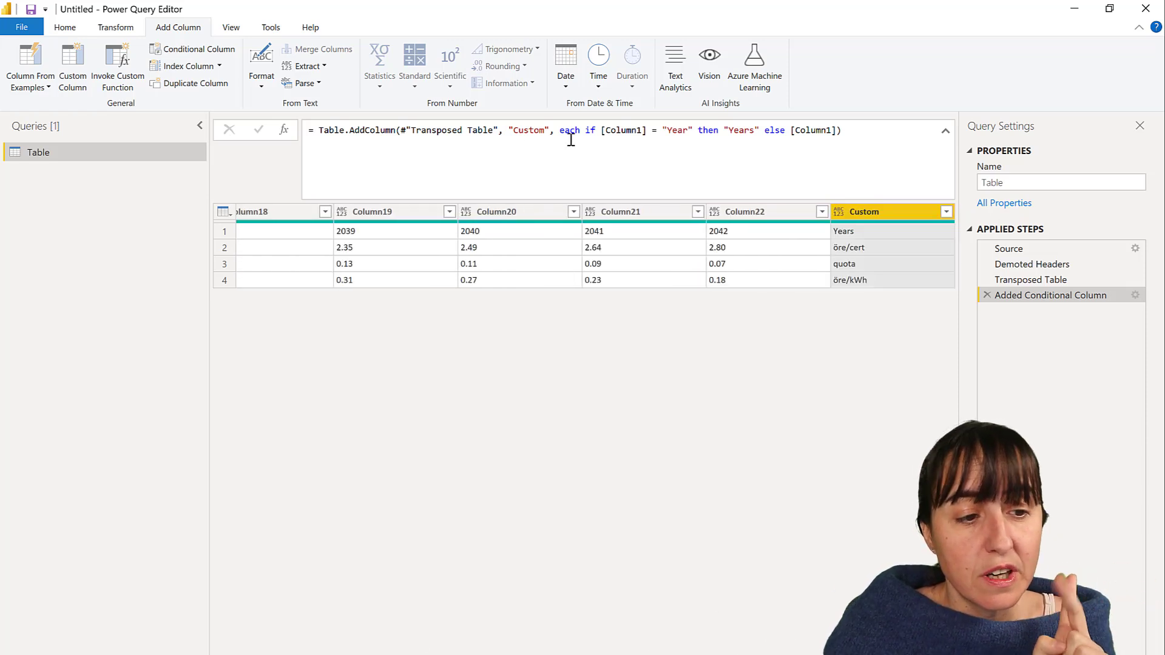
# Drag the Custom column left to create a Reordered Columns step
pyautogui.click(65, 27)
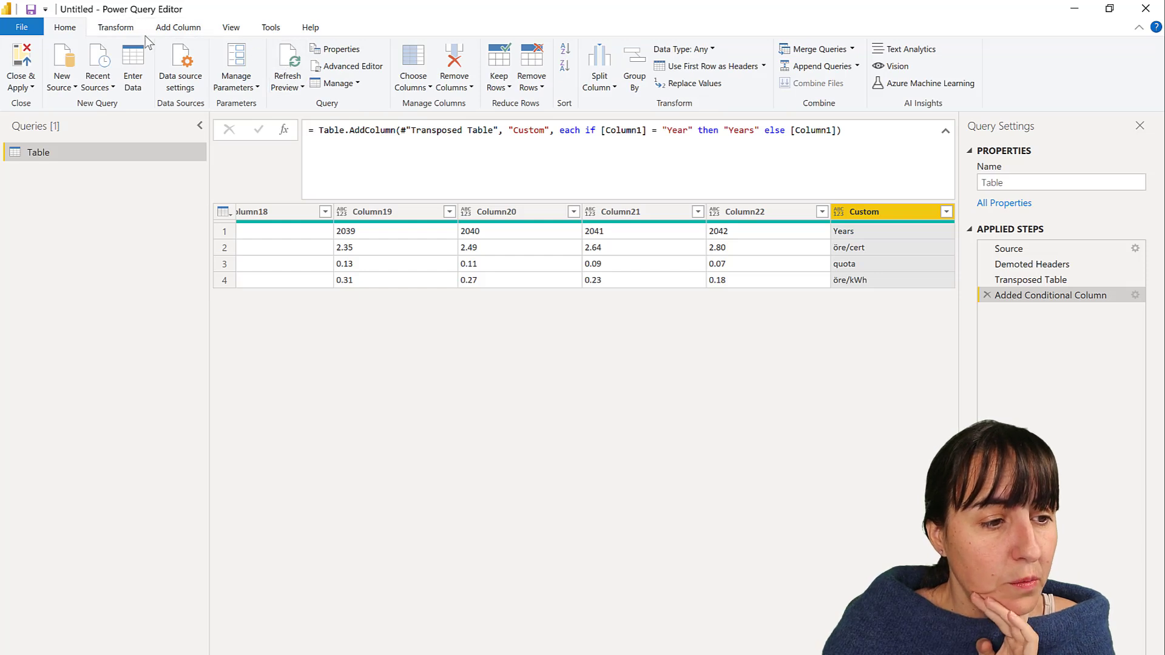
pyautogui.click(116, 27)
pyautogui.click(354, 66)
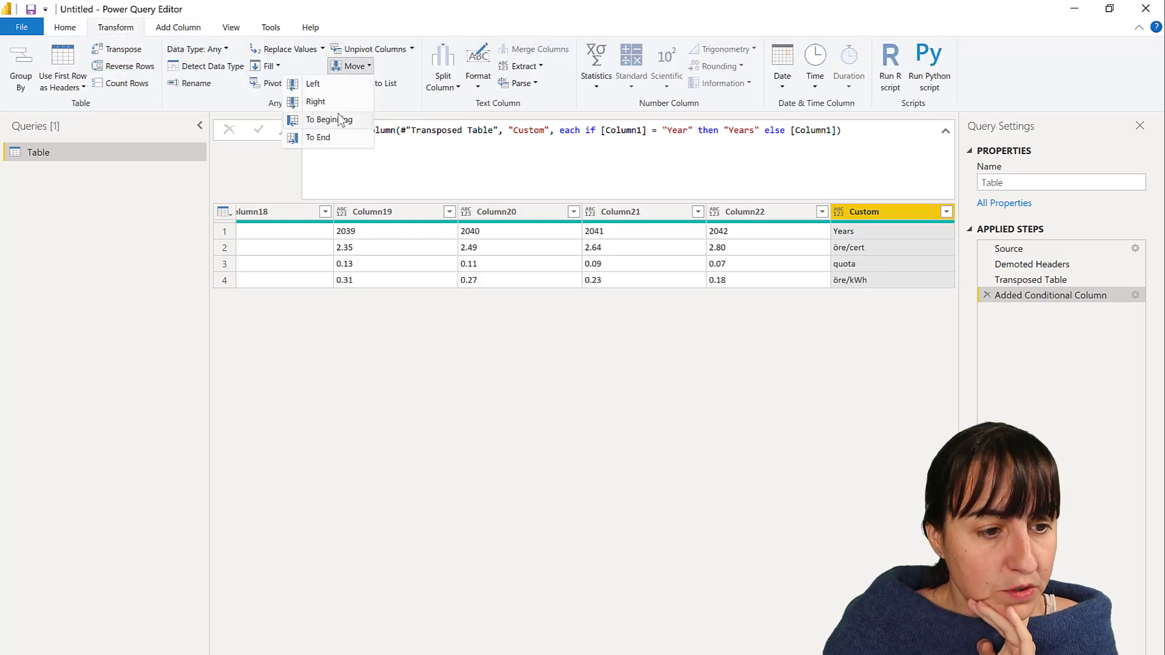
pyautogui.click(887, 213)
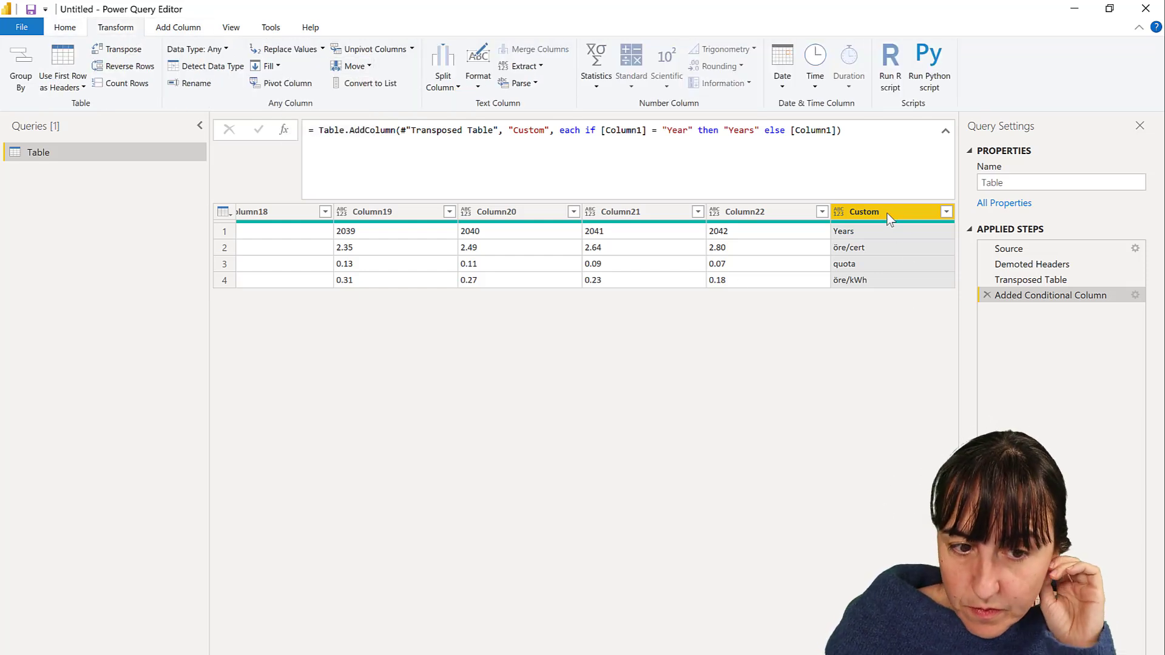
pyautogui.moveTo(887, 212); pyautogui.dragTo(628, 223)
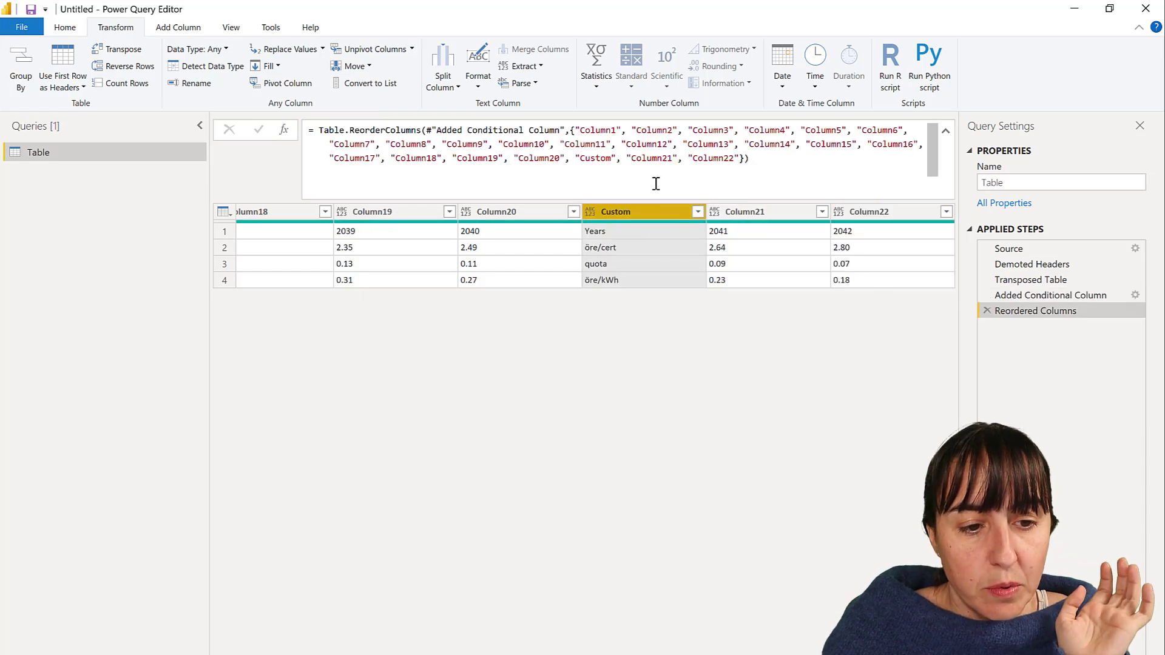
# Move "Custom" to the start of the reorder formula's column list and apply it
pyautogui.doubleClick(617, 158)
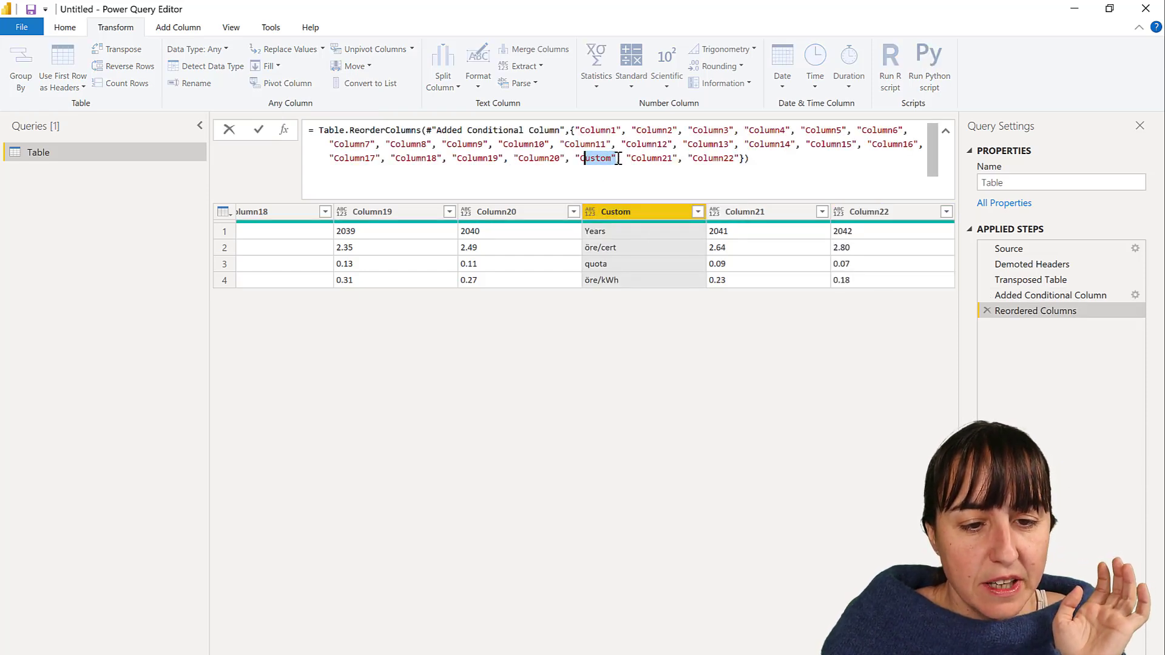
pyautogui.moveTo(621, 159); pyautogui.dragTo(574, 159)
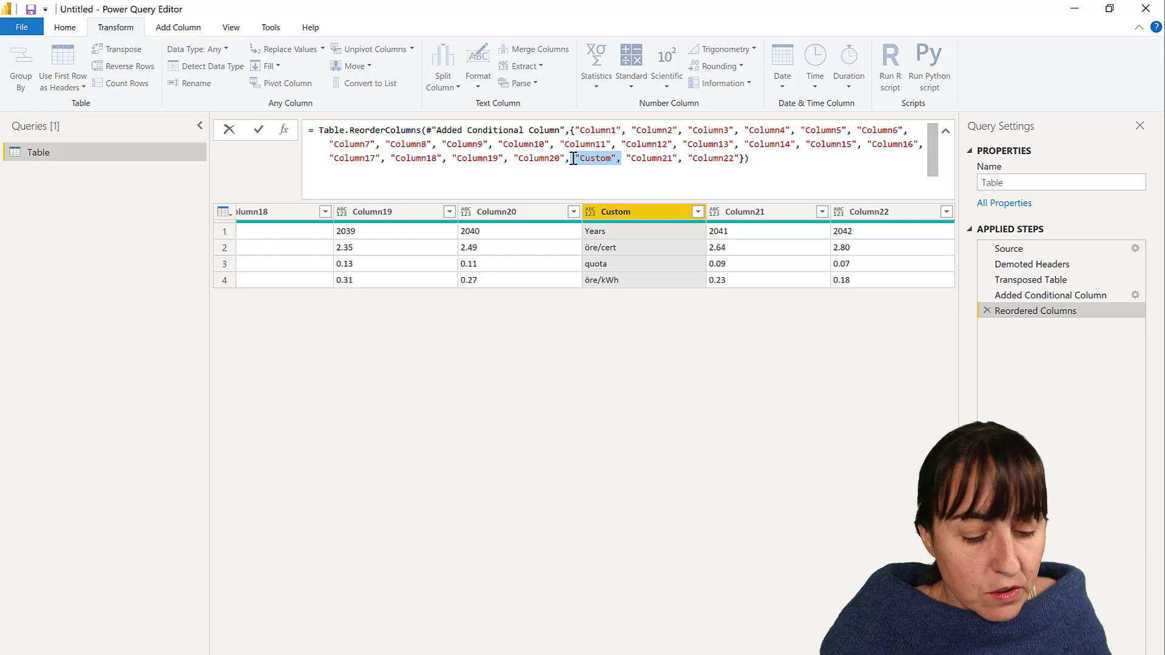
pyautogui.hotkey('ctrl', 'x')
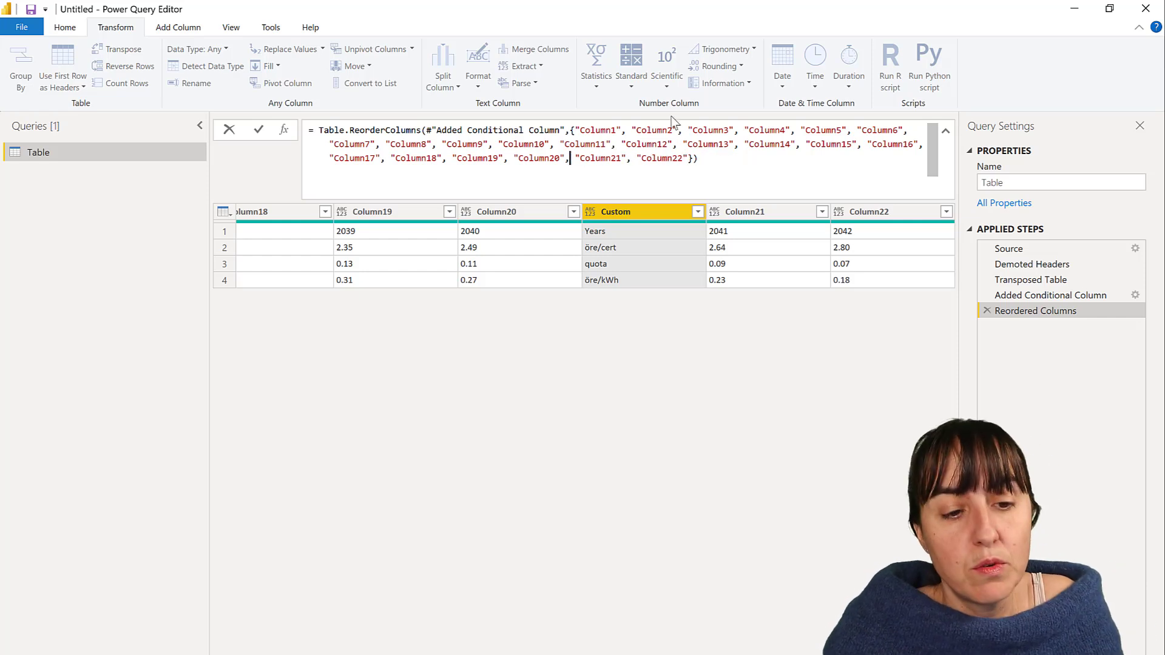
pyautogui.click(575, 129)
pyautogui.hotkey('ctrl', 'v')
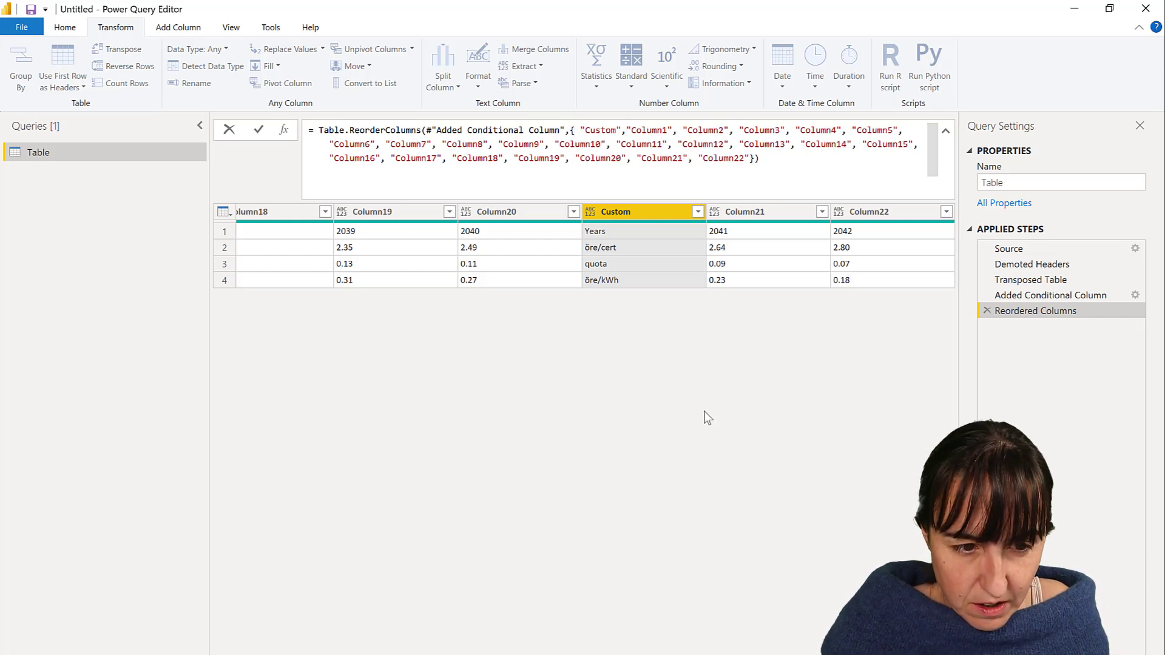
pyautogui.press('Return')
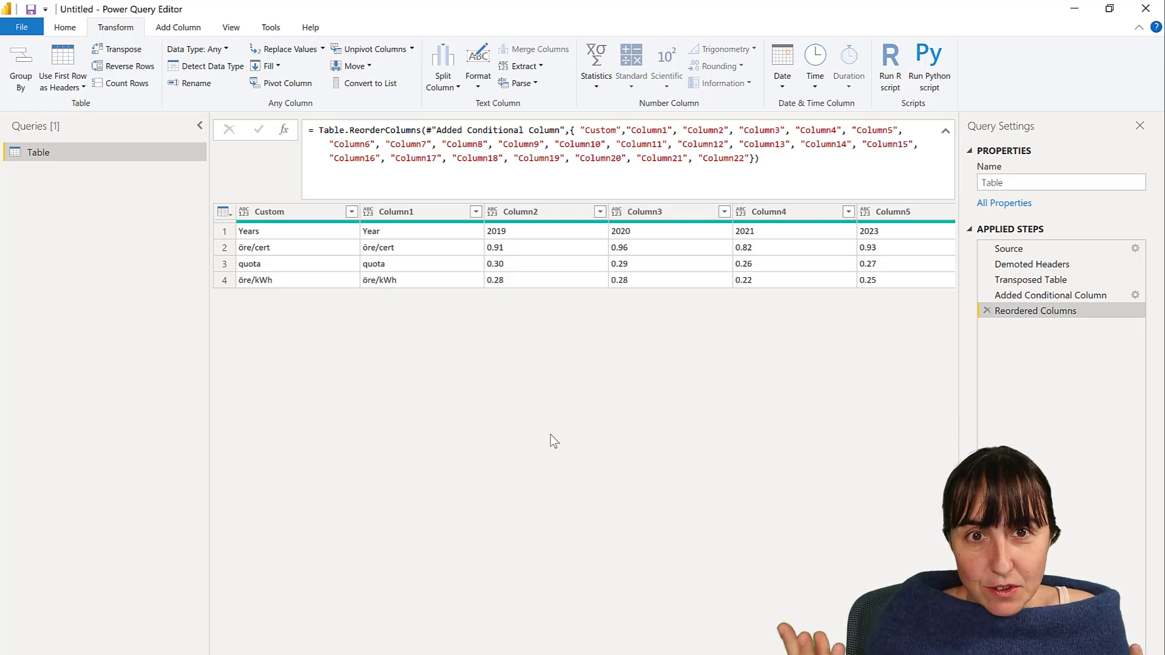
# Delete the 2042 row from the Source data, then view the failing Reordered Columns step
pyautogui.click(1135, 249)
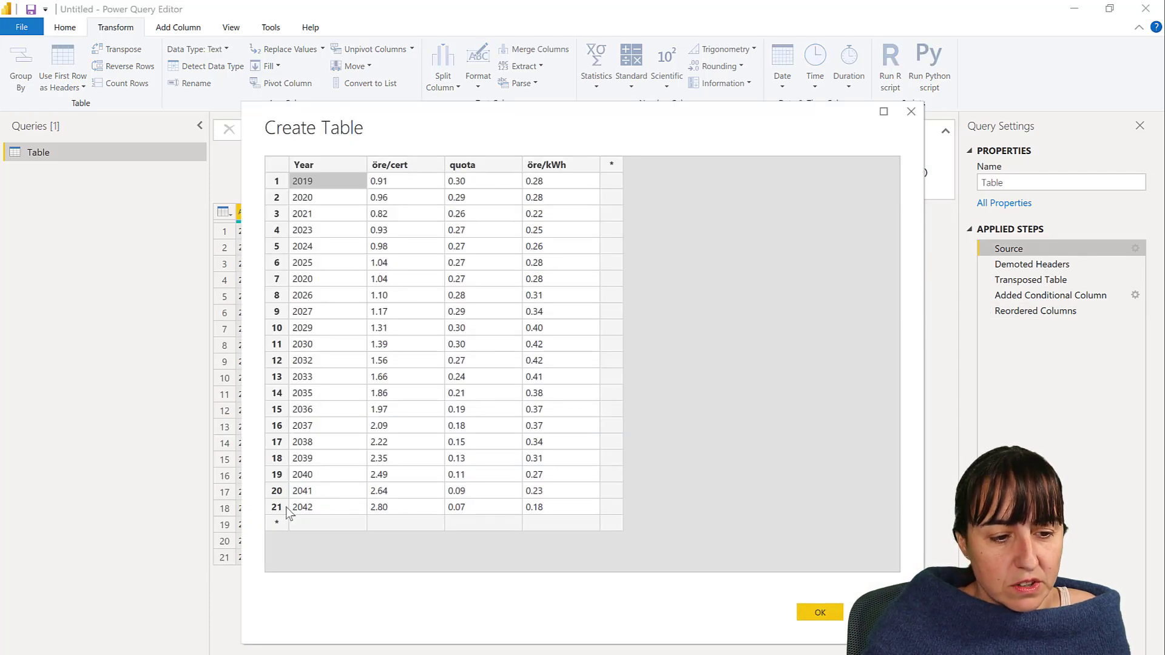
pyautogui.click(276, 508)
pyautogui.rightClick(276, 507)
pyautogui.click(315, 577)
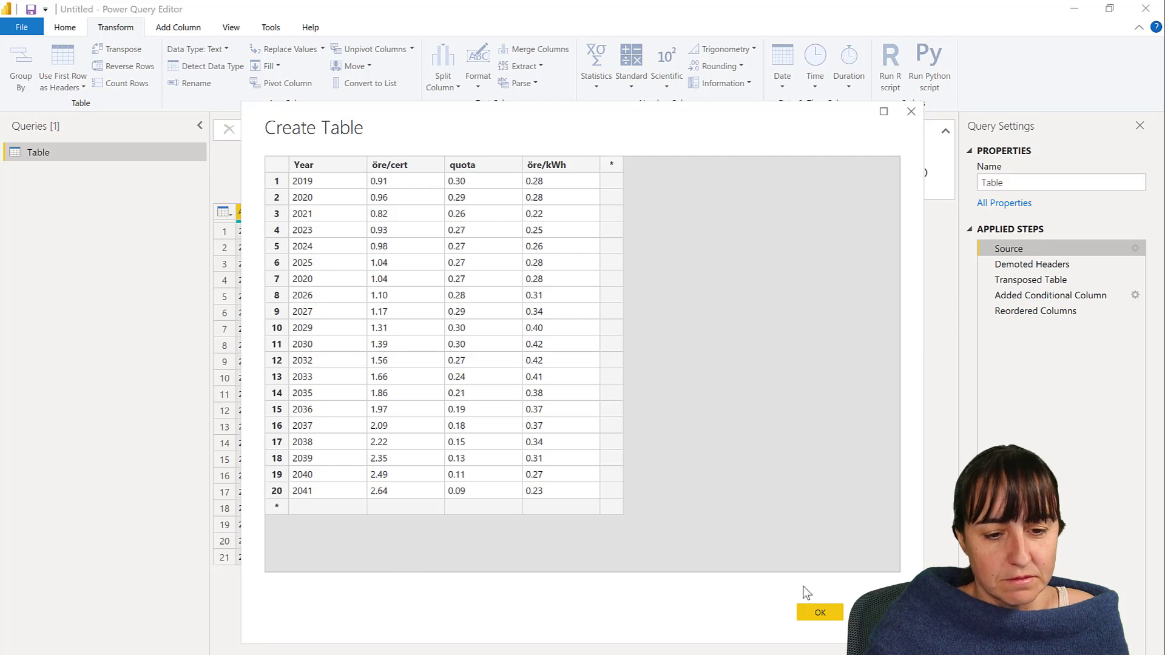
pyautogui.click(820, 613)
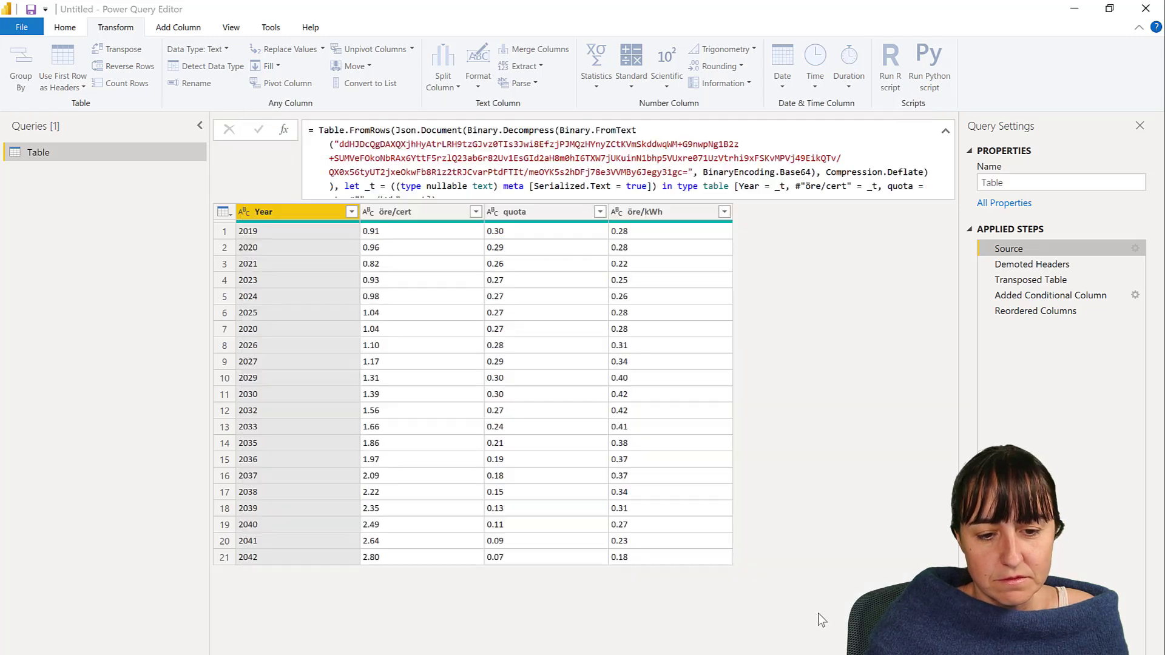
pyautogui.click(1079, 311)
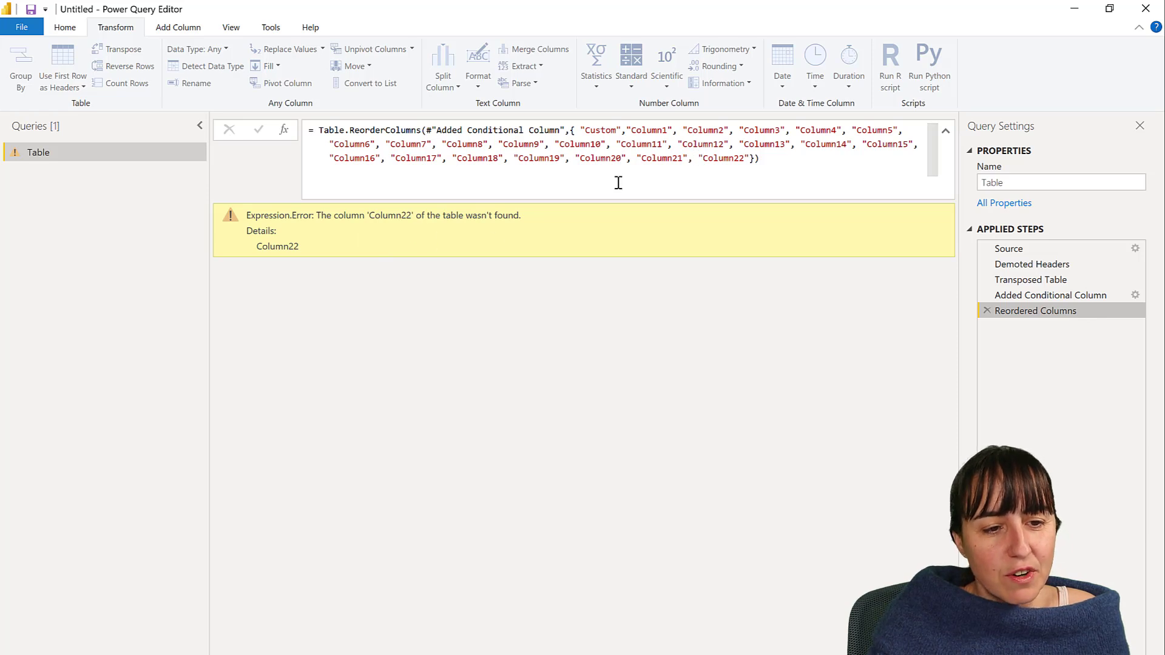
# Add MissingField.Ignore as the reorder formula's final argument to clear the Column22 error
pyautogui.click(698, 159)
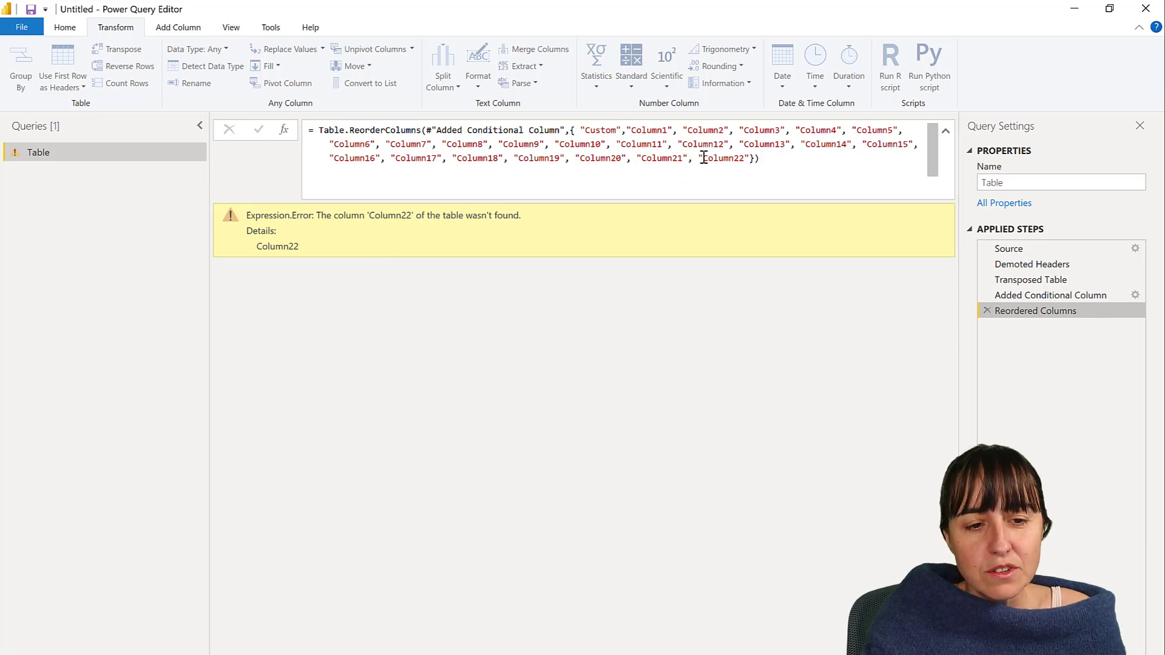
pyautogui.doubleClick(718, 159)
pyautogui.click(705, 250)
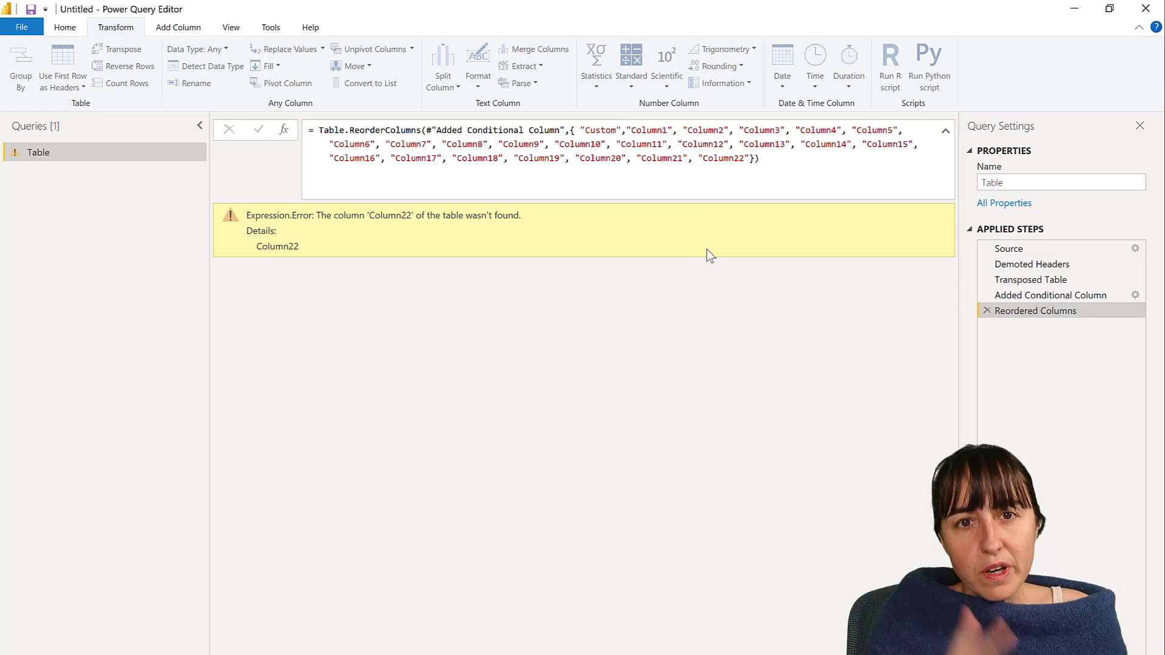
pyautogui.click(790, 169)
pyautogui.press('BackSpace')
pyautogui.write(',')
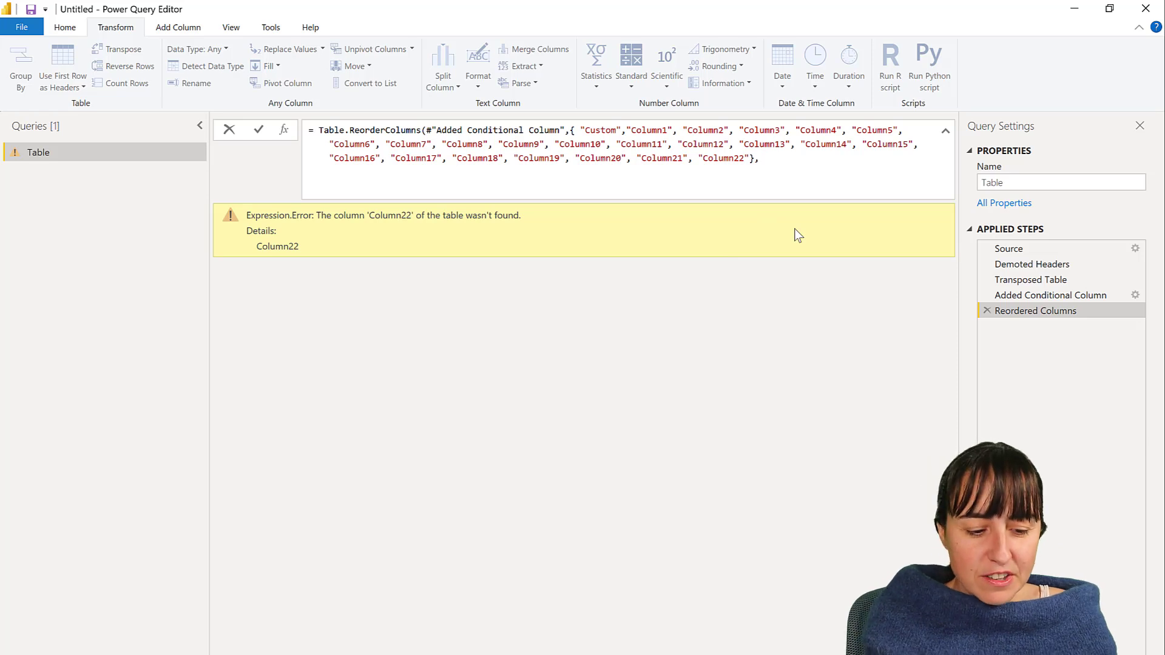
pyautogui.write(' ign')
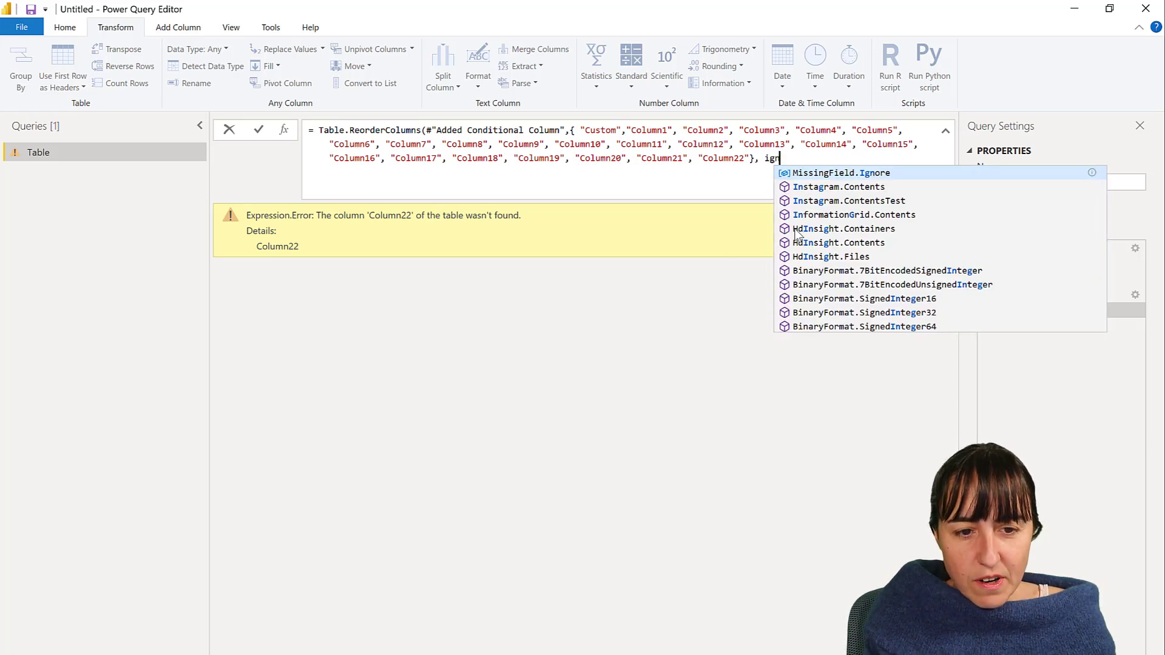
pyautogui.press('Tab')
pyautogui.press('Return')
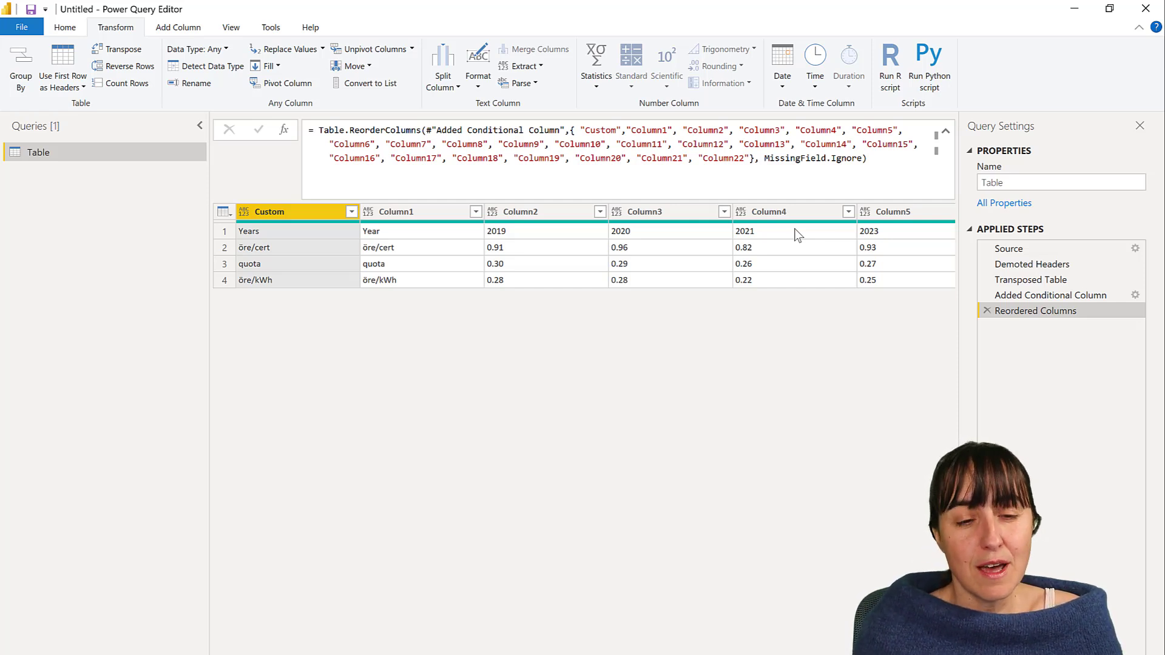
# Swap MissingField.Ignore for MissingField.UseNull so Column22 appears filled with nulls
pyautogui.click(846, 159)
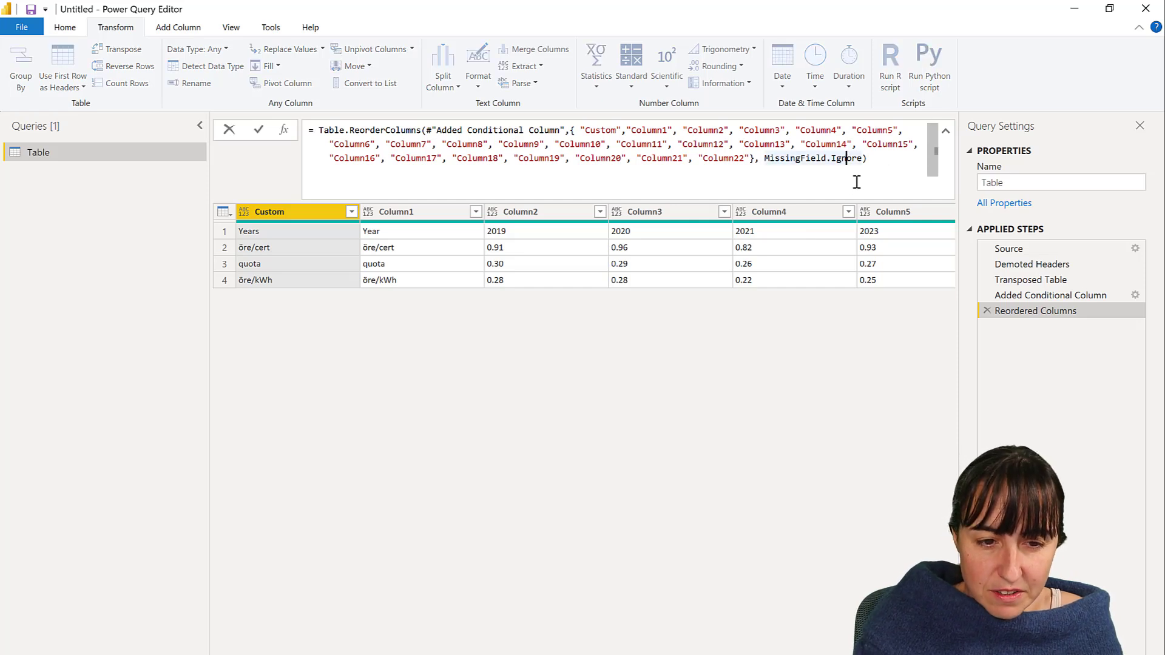
pyautogui.press('BackSpace')
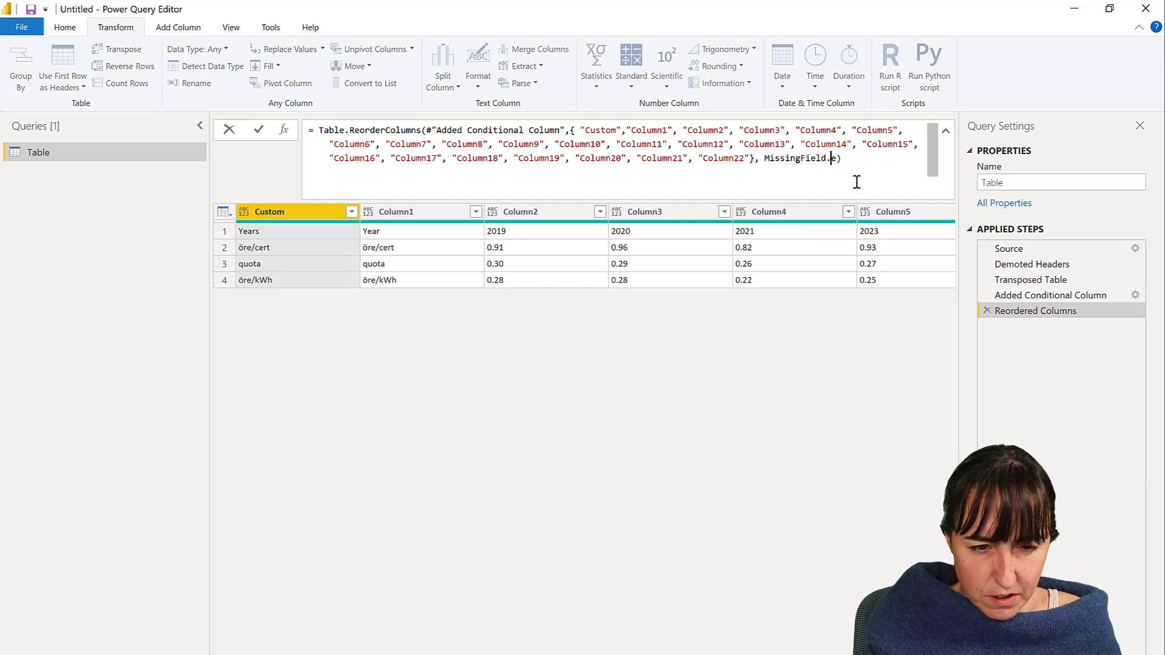
pyautogui.press('Delete')
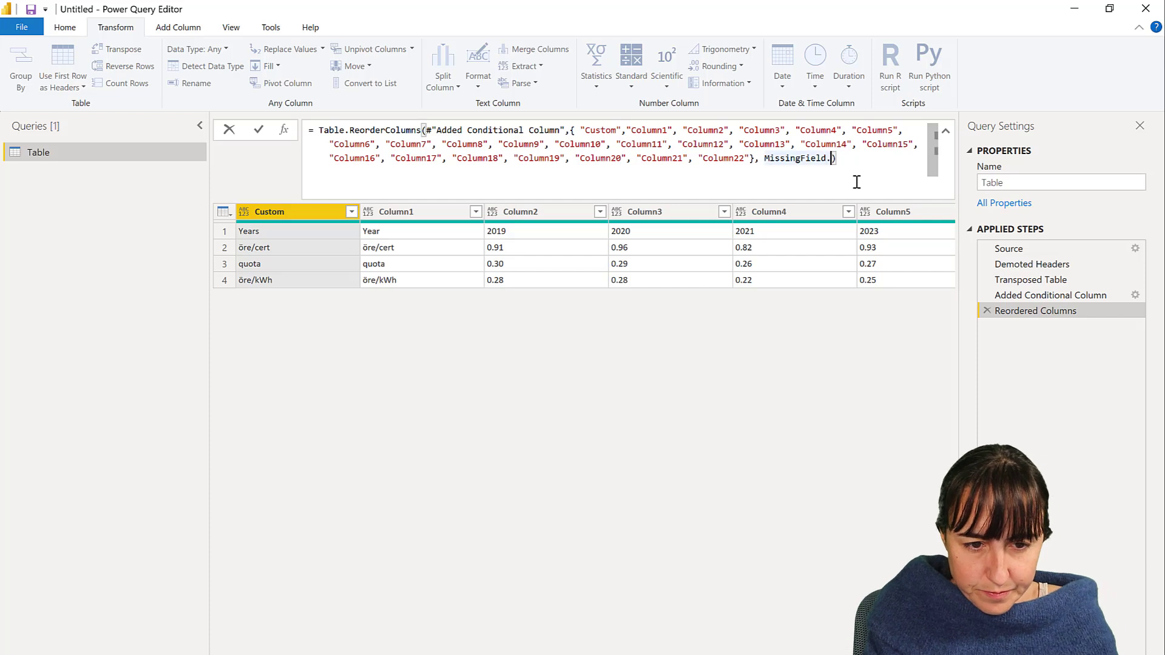
pyautogui.press('BackSpace')
pyautogui.write('.')
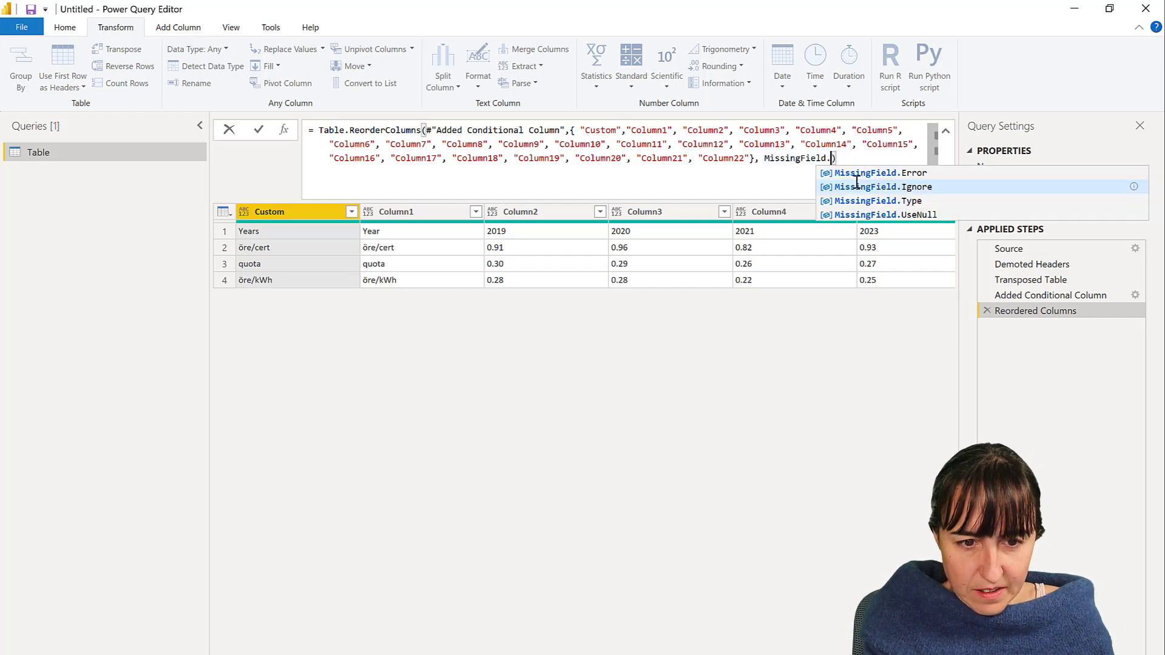
pyautogui.press('Down')
pyautogui.press('Down')
pyautogui.press('Tab')
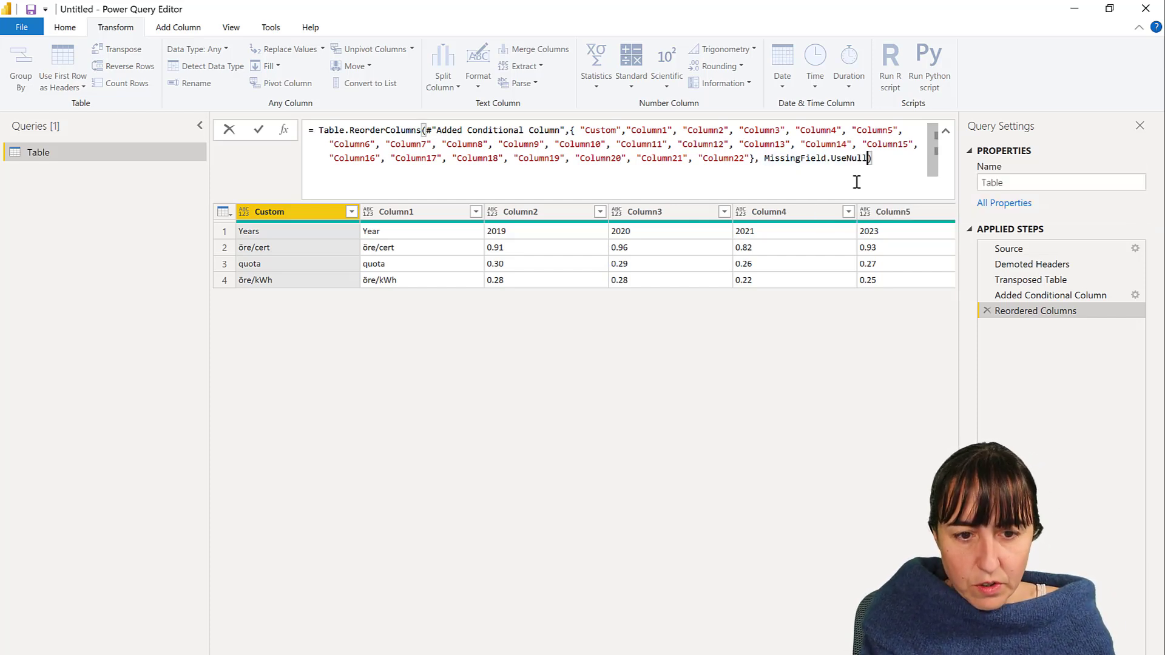
pyautogui.press('Return')
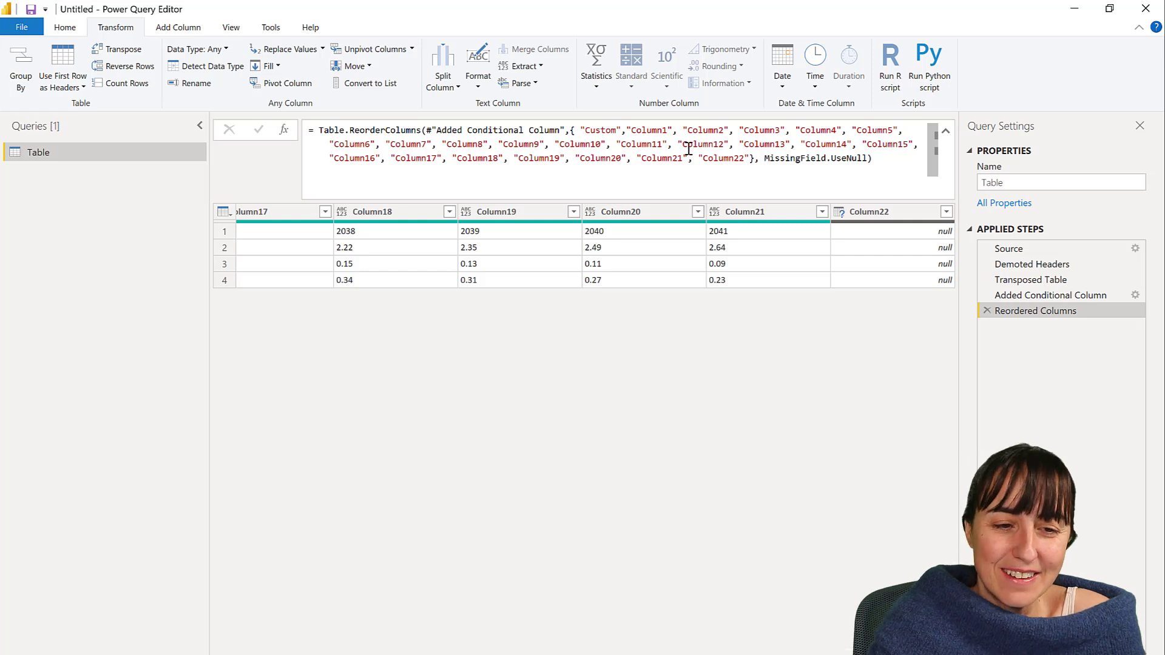
# Delete every column name after Column1 from the reorder formula's list
pyautogui.click(793, 151)
pyautogui.moveTo(682, 130); pyautogui.dragTo(867, 158)
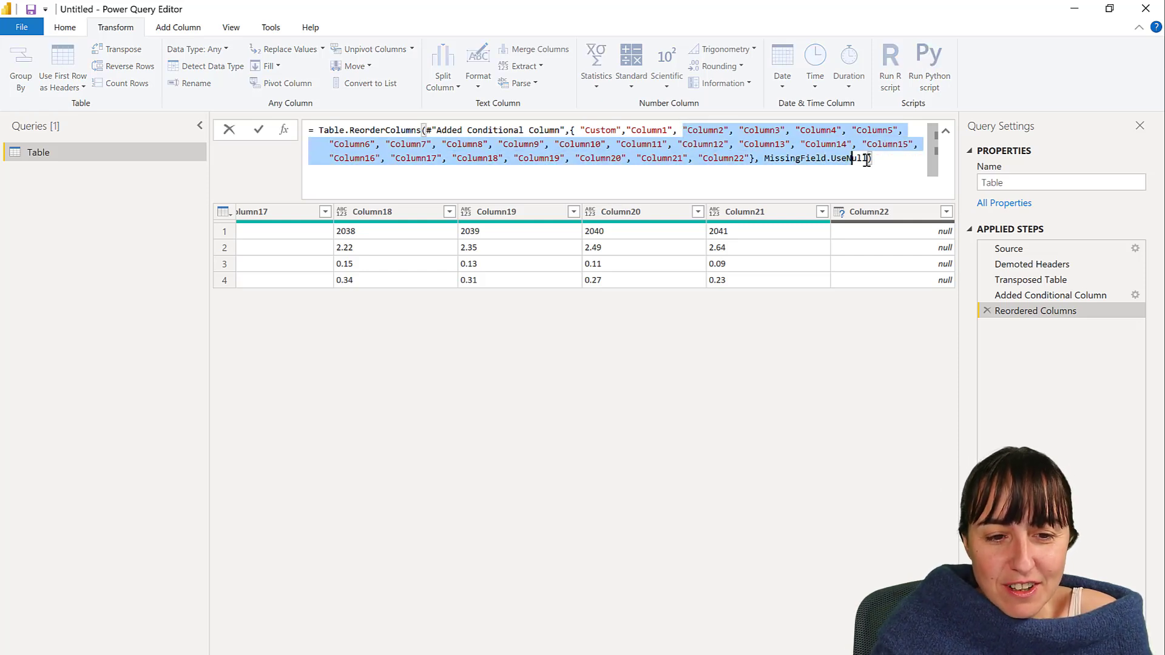
pyautogui.press('BackSpace')
pyautogui.press('BackSpace')
pyautogui.press('BackSpace')
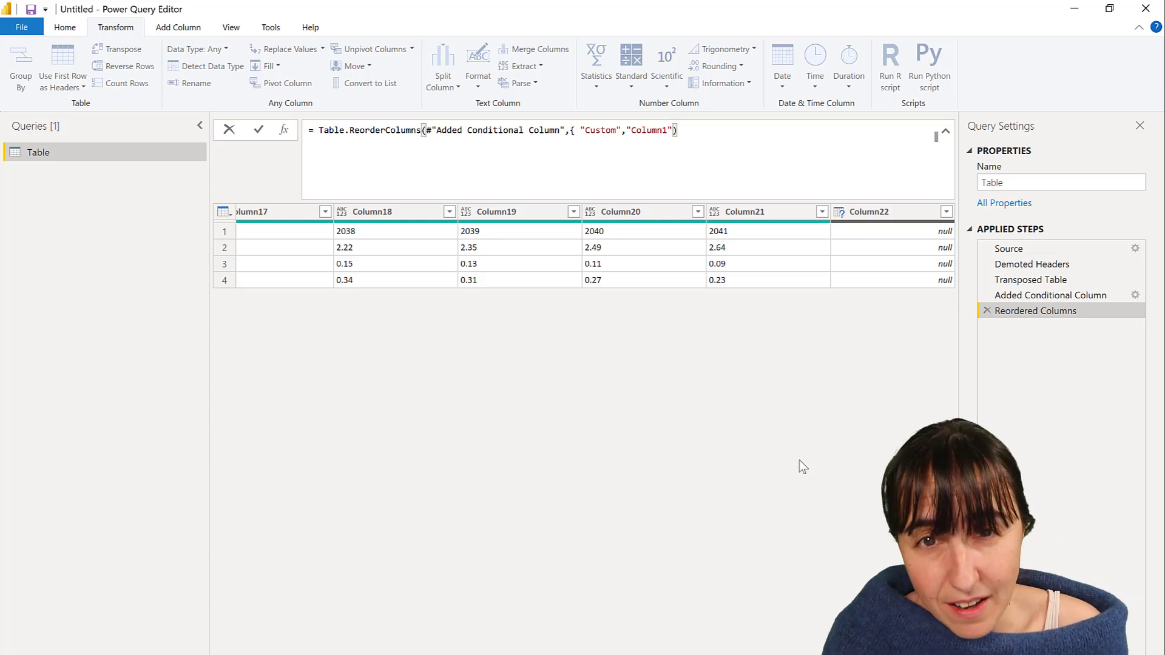
pyautogui.press('Return')
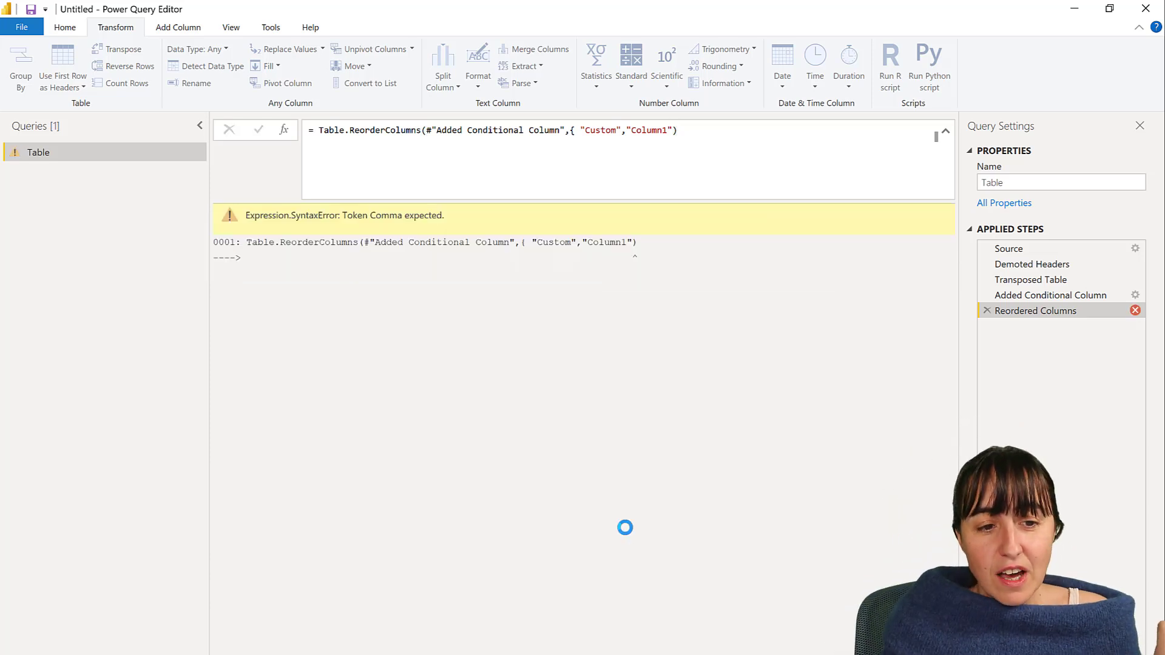
# Add the missing closing brace before the parenthesis and commit the formula
pyautogui.click(677, 130)
pyautogui.write('}')
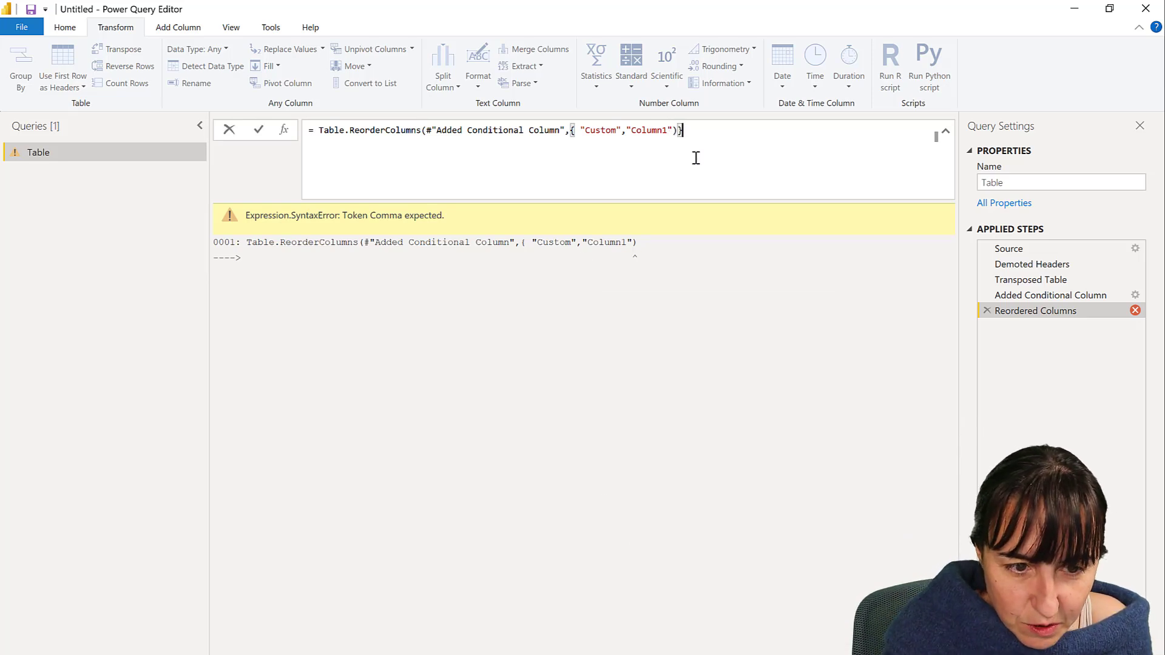
pyautogui.press('BackSpace')
pyautogui.press('BackSpace')
pyautogui.write('})')
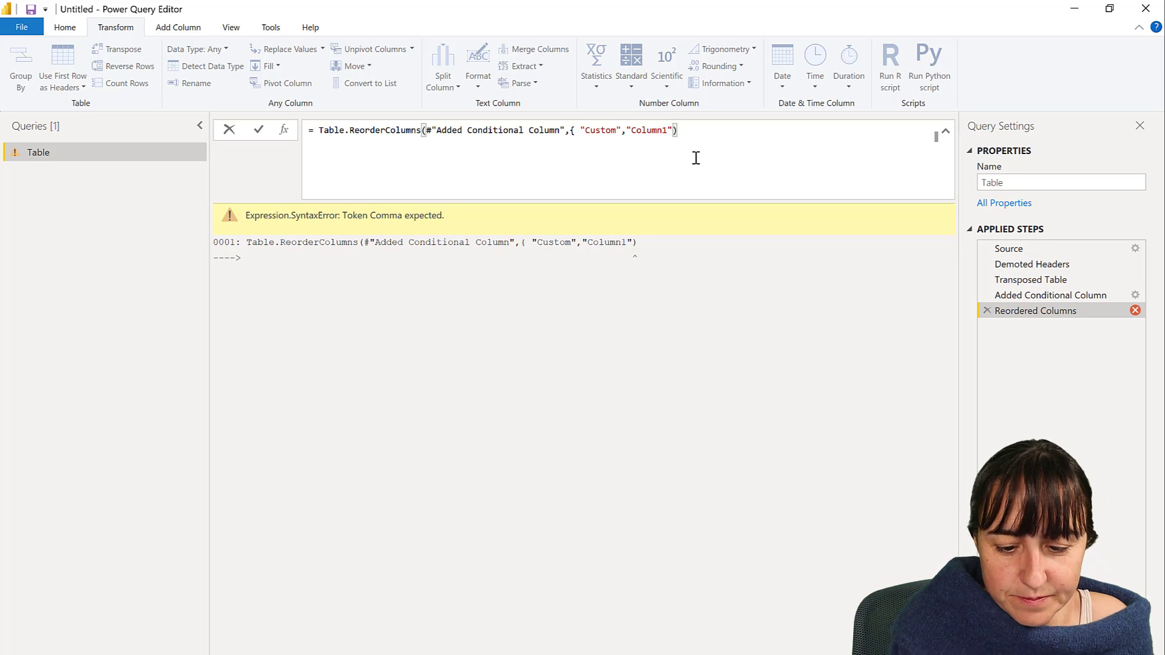
pyautogui.click(508, 427)
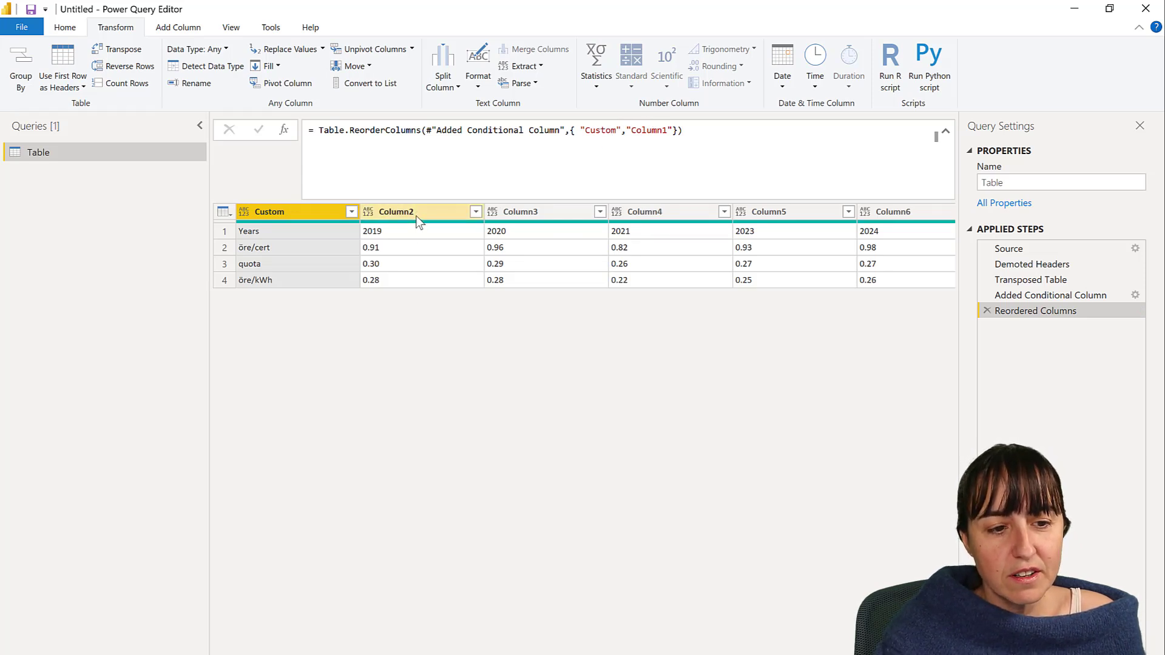
# Select Column1, now the last column, and delete it
pyautogui.press('End')
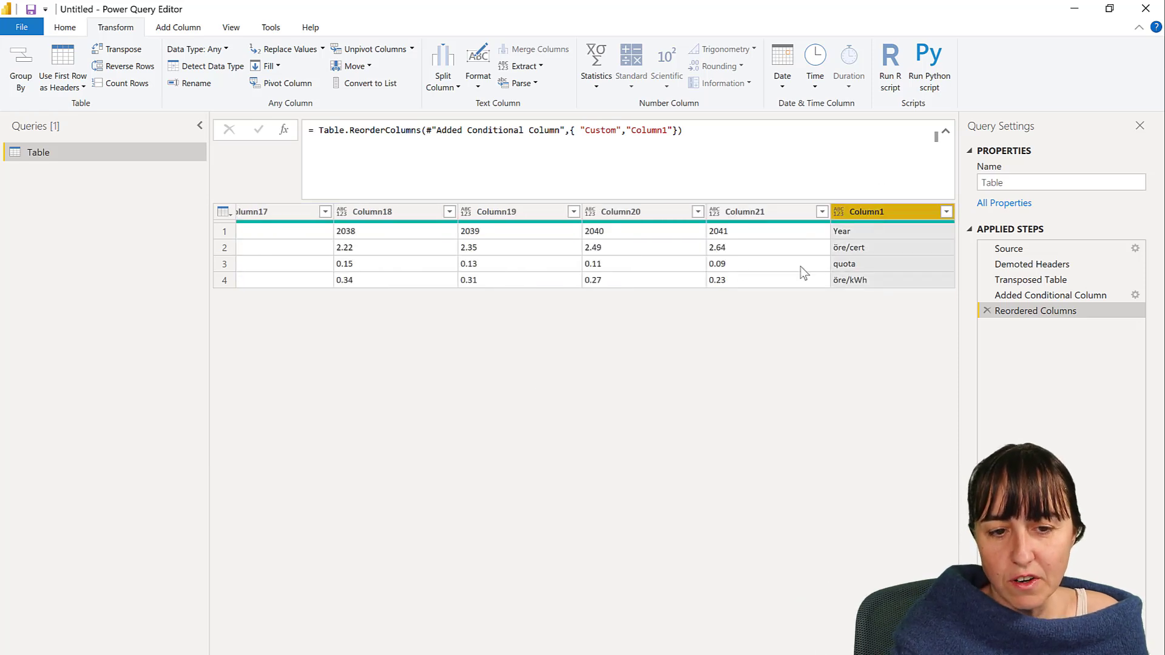
pyautogui.press('Delete')
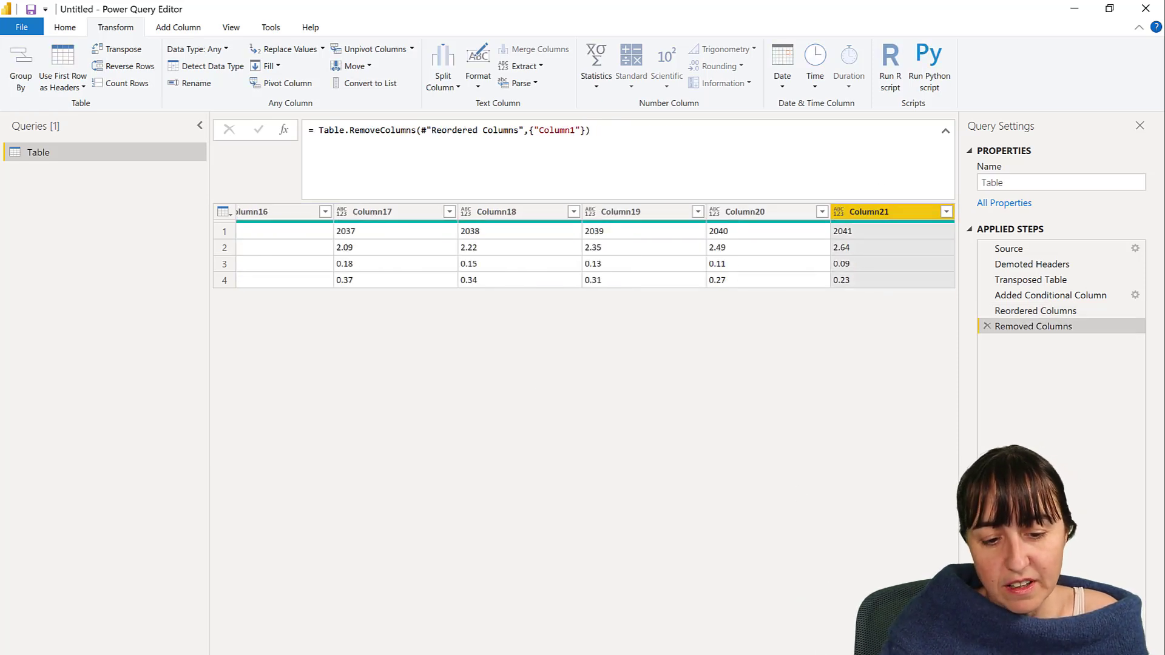